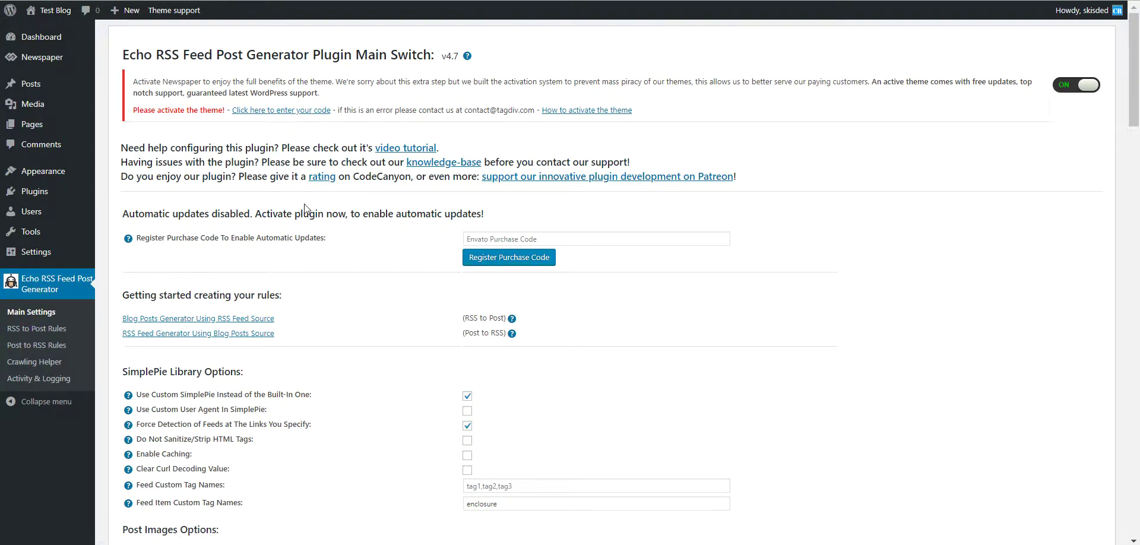
Start a new blog post and title it "Test title 1"
right_click(53, 85)
key(Escape)
click(32, 86)
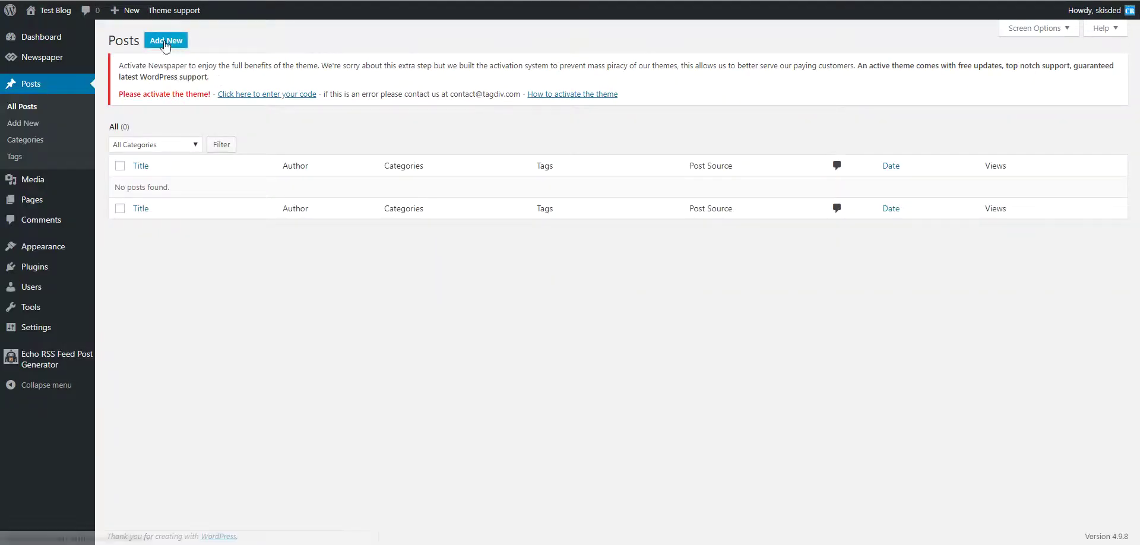
click(164, 41)
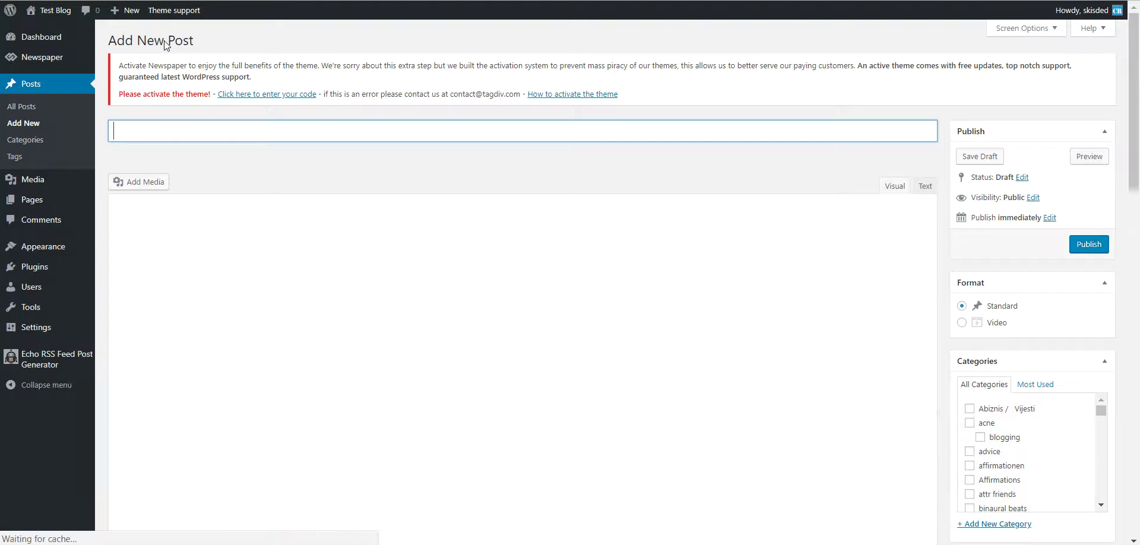
text(Test)
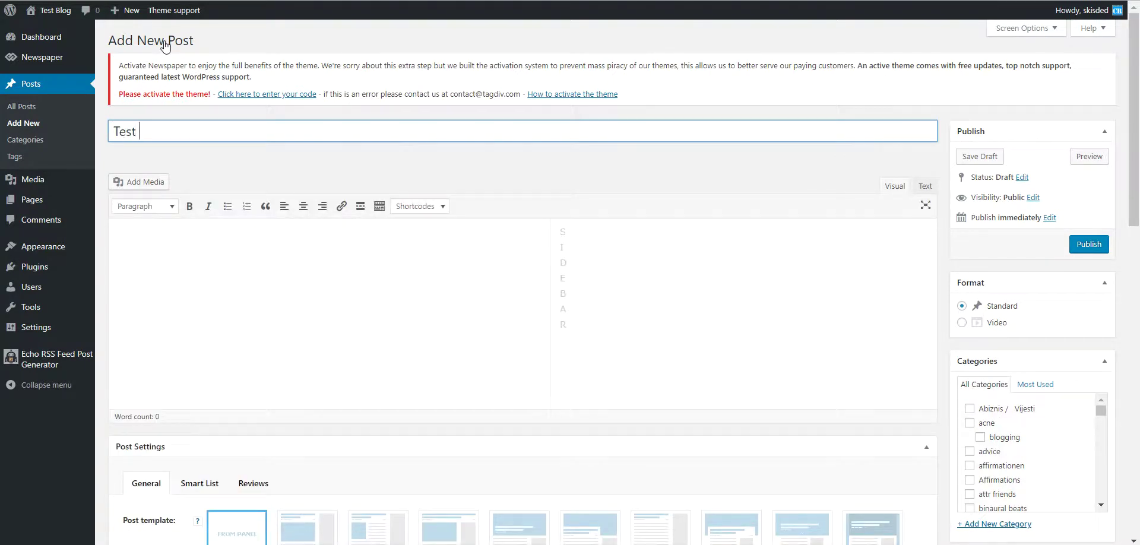
text( title 1)
Fill the post body with the copied text "Test title 1" repeated seven times
key(ctrl+a)
key(ctrl+c)
click(167, 240)
key(ctrl+v)
key(ctrl+v)
key(ctrl+v)
key(ctrl+v)
key(ctrl+v)
key(ctrl+v)
key(ctrl+v)
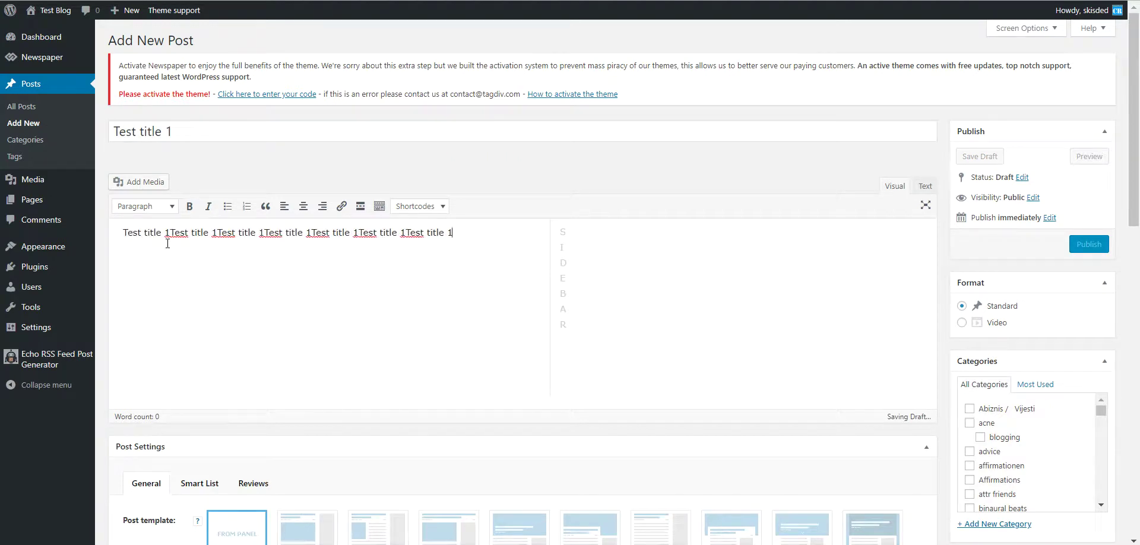
Assign the post to the advice category and publish it
scroll(974, 306, down, 2)
click(970, 303)
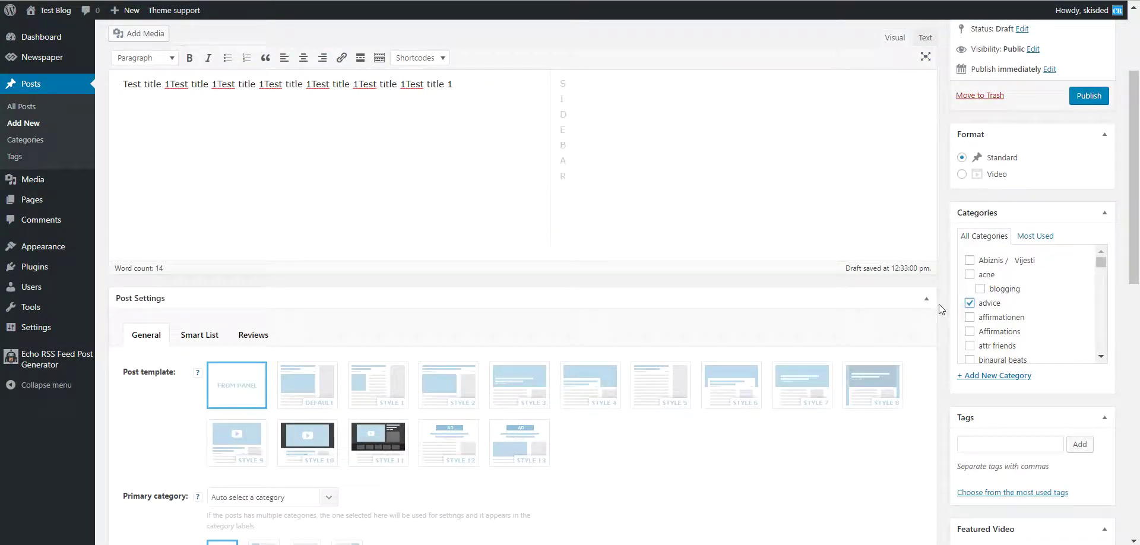
scroll(938, 304, up, 2)
click(1089, 244)
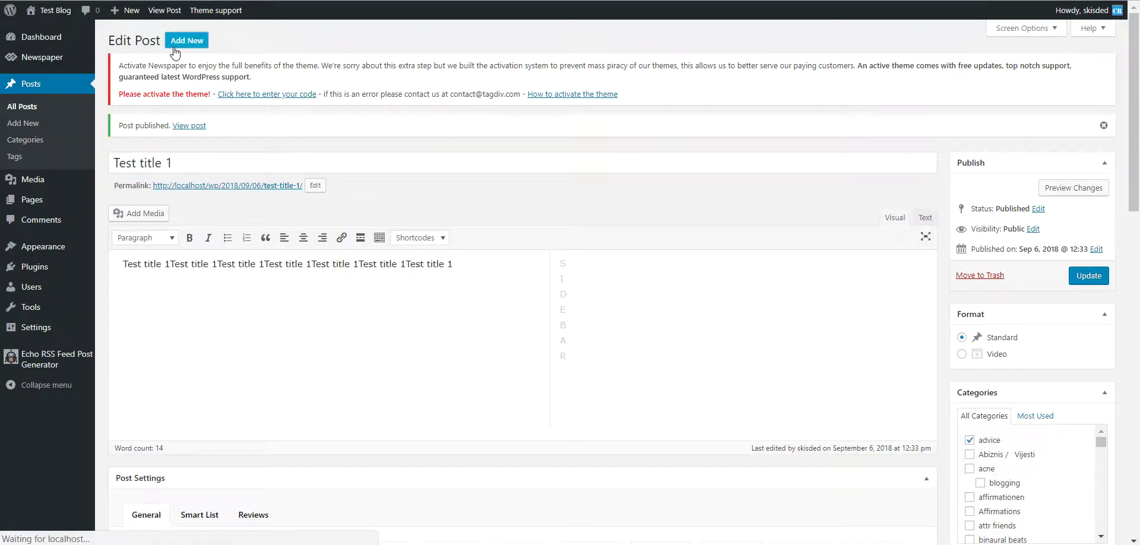
Title another new post "Test title 2" and fill its body with that title repeated four times
text(Test title 2)
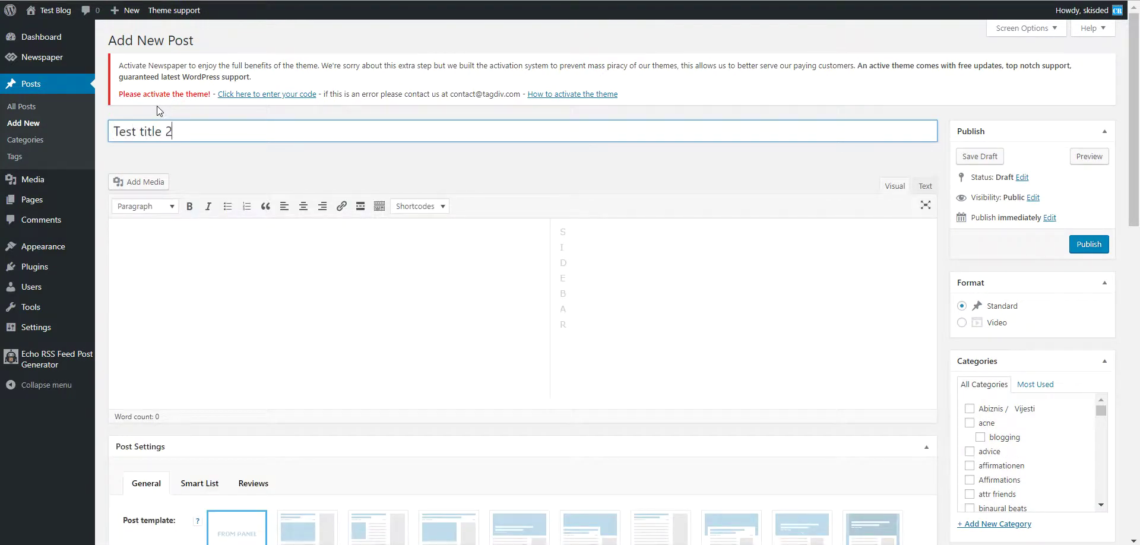
key(ctrl+a)
key(ctrl+c)
key(Tab)
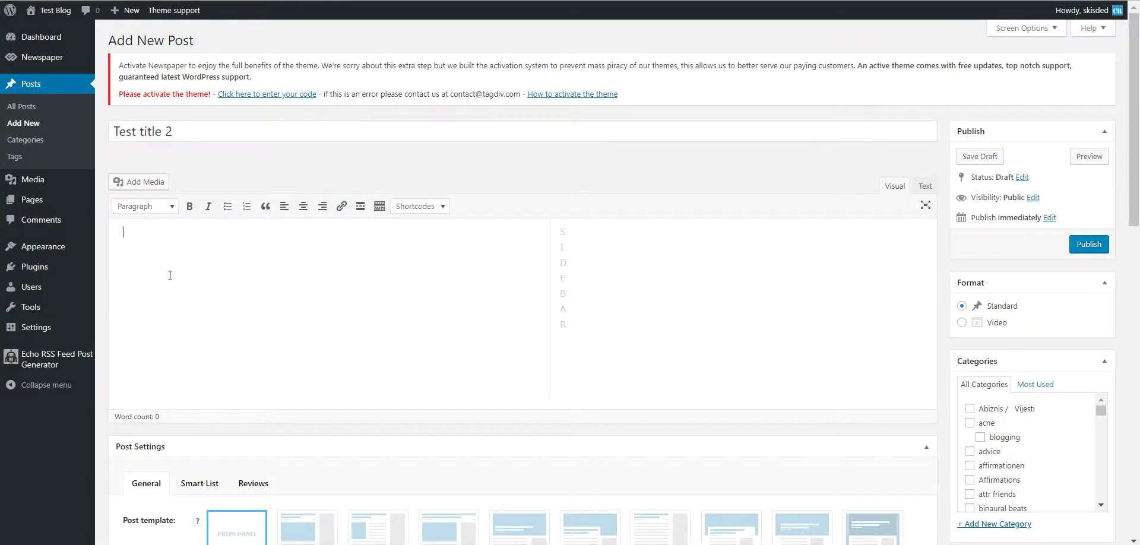
key(ctrl+v)
key(ctrl+v)
key(ctrl+v)
key(ctrl+v)
Assign the second post to the affirmationen category and publish it
scroll(945, 348, down, 1)
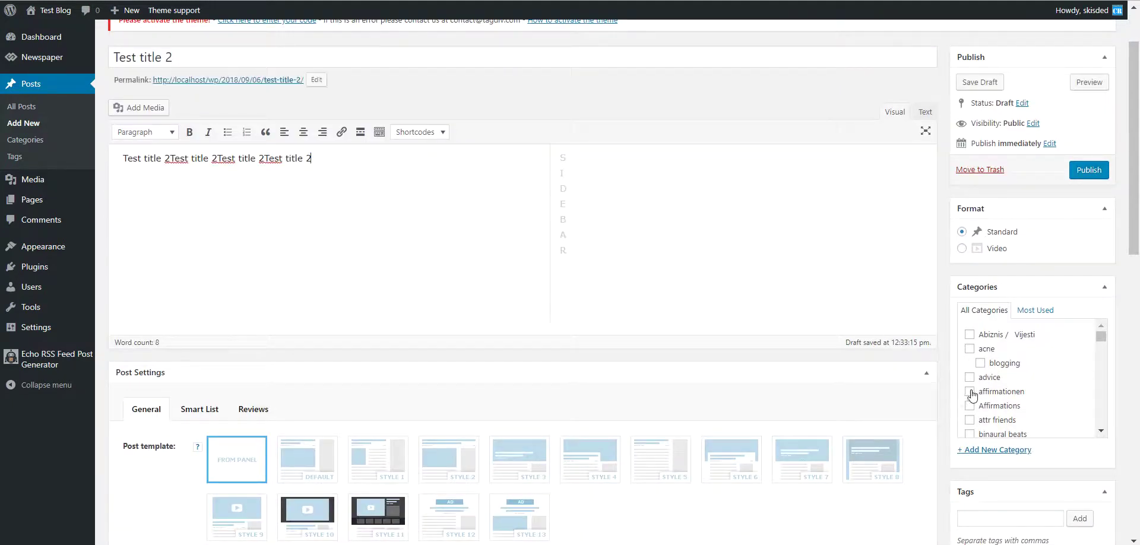
click(969, 391)
click(1080, 177)
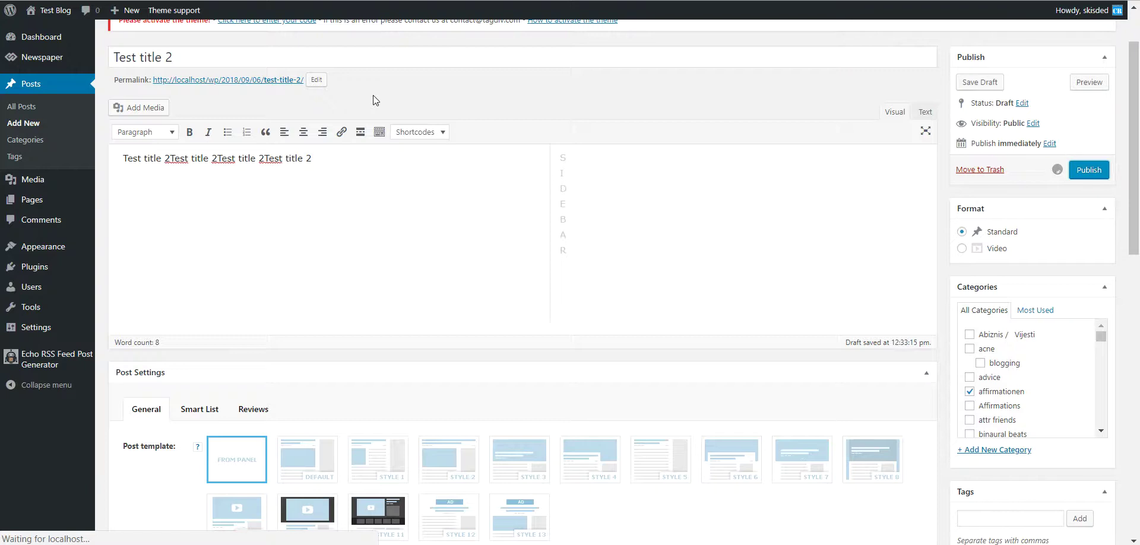
In the plugin's Post to RSS Rules, name the new RSS 2.0 feed rule test_feed
mouse_move(16, 357)
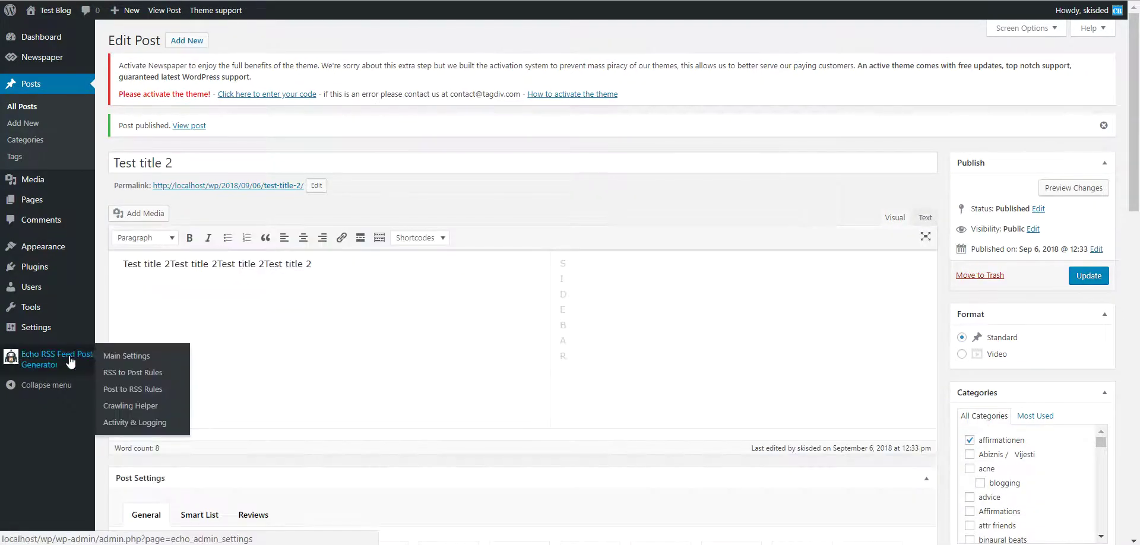
click(132, 389)
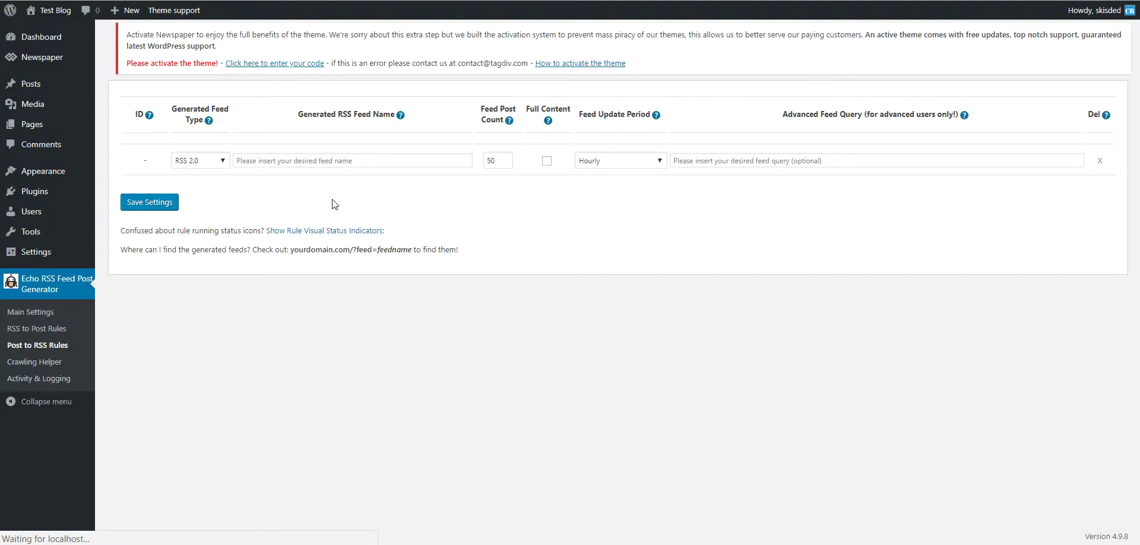
click(190, 160)
click(190, 164)
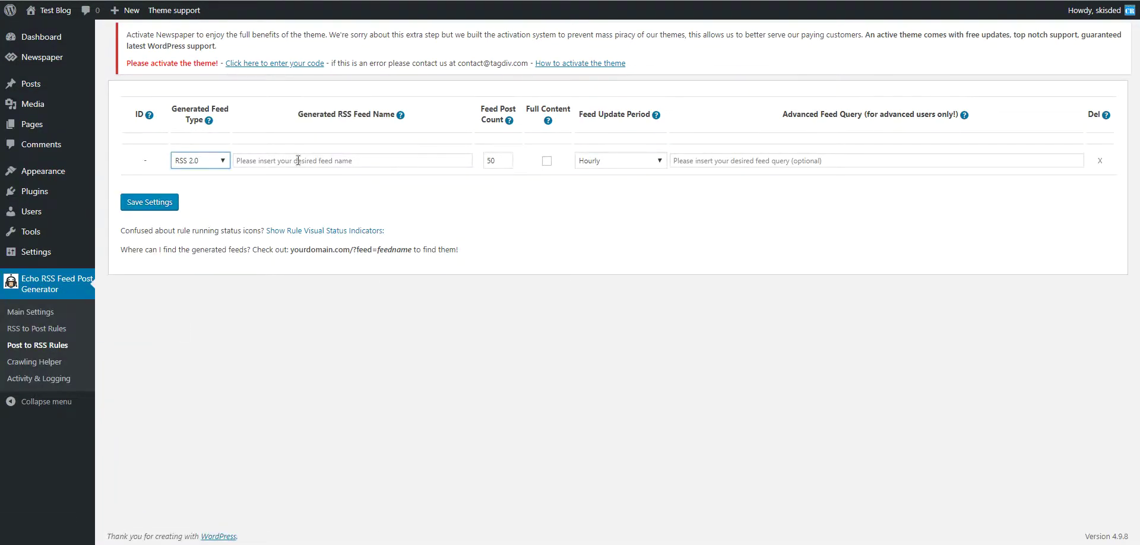
click(196, 165)
click(275, 200)
click(253, 162)
click(253, 155)
click(253, 161)
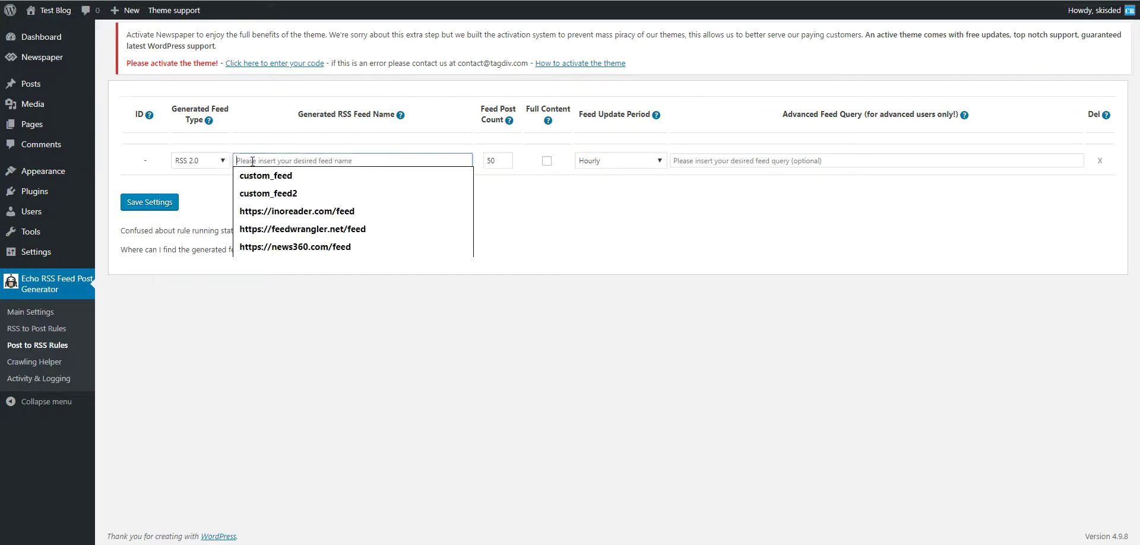
text(test_feed)
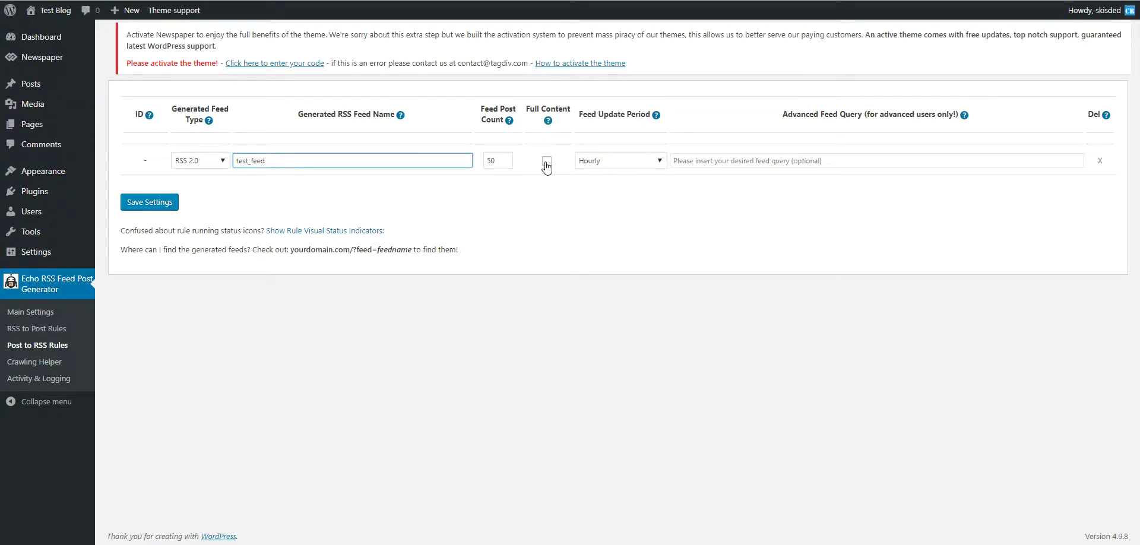
Leave full content off for the test_feed rule, set its update period to Hourly, and save the settings
click(547, 163)
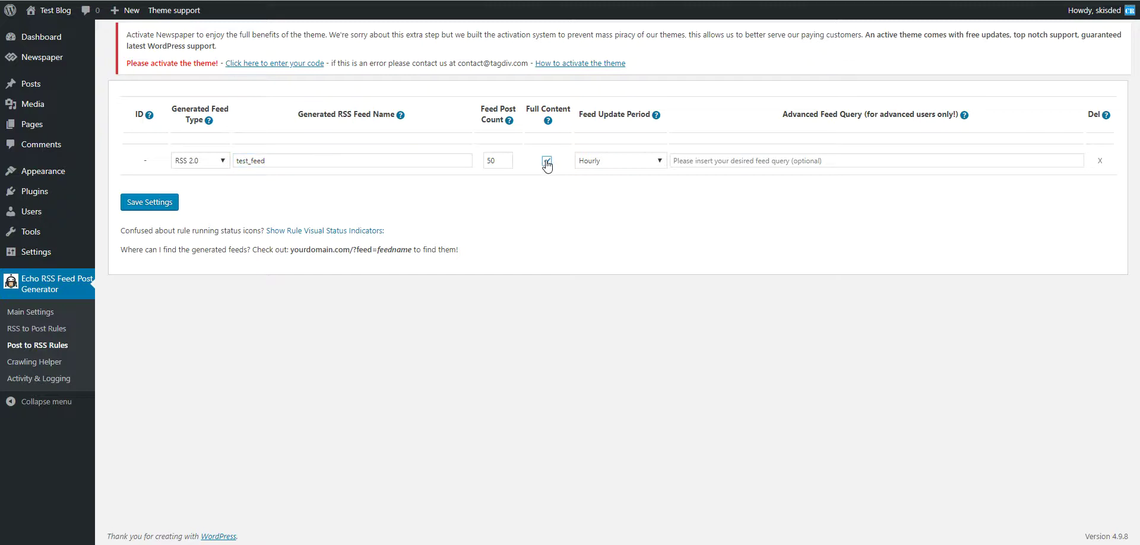
click(547, 160)
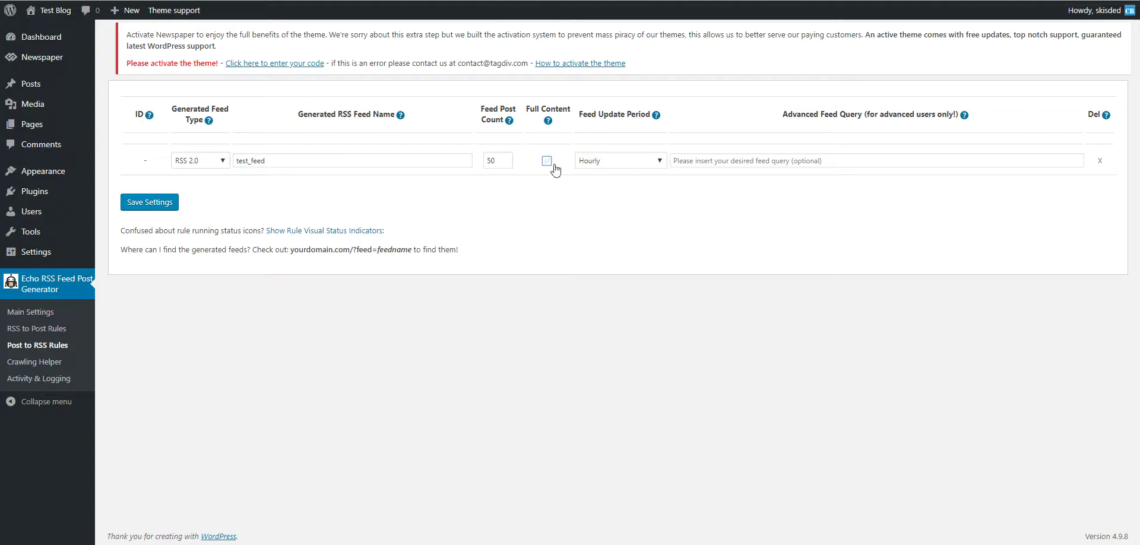
click(600, 162)
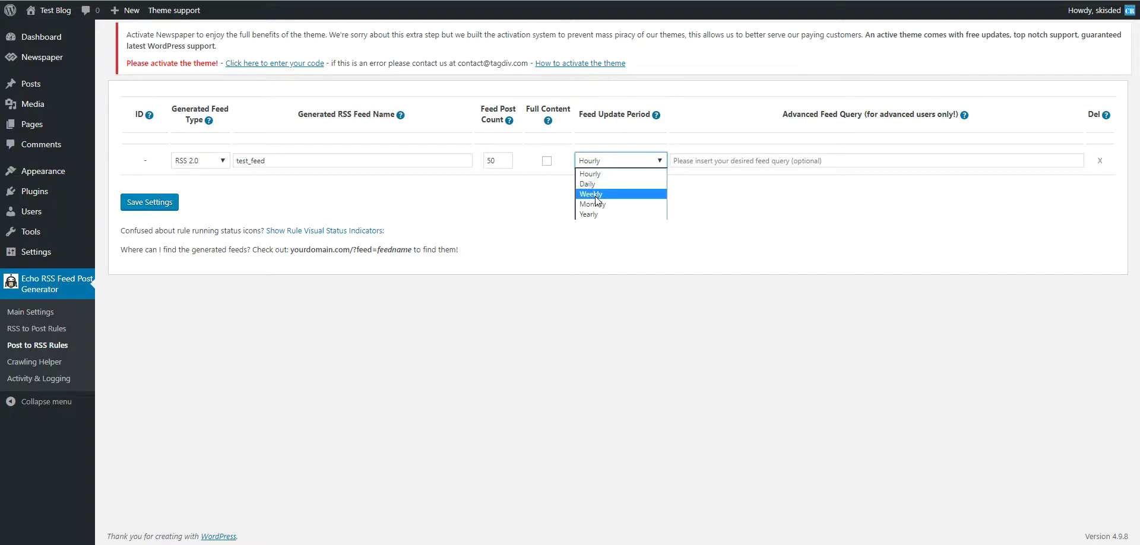
click(597, 174)
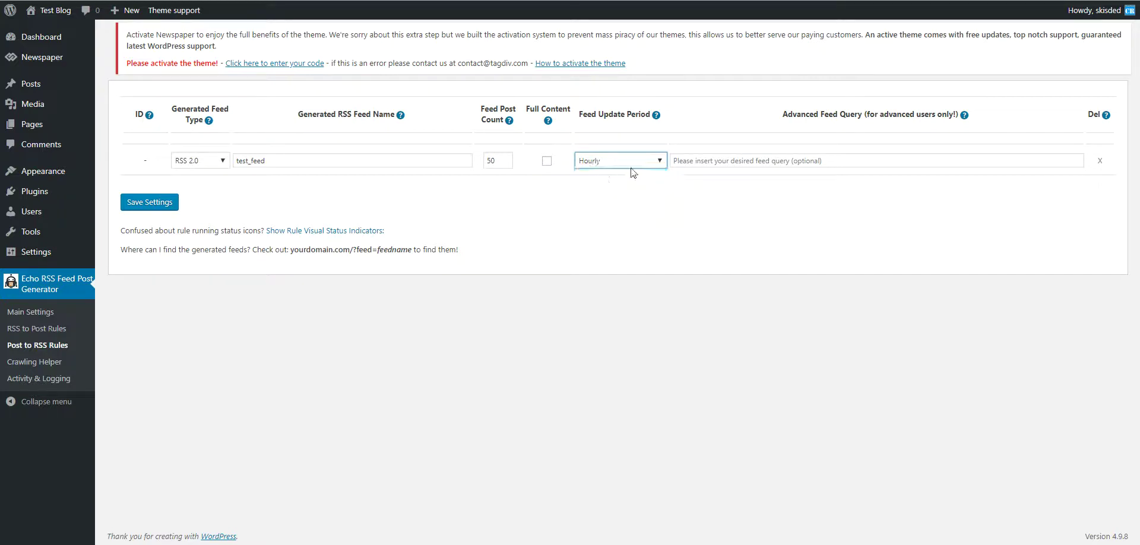
click(758, 160)
click(750, 131)
click(698, 160)
click(759, 142)
click(793, 161)
click(699, 116)
click(153, 202)
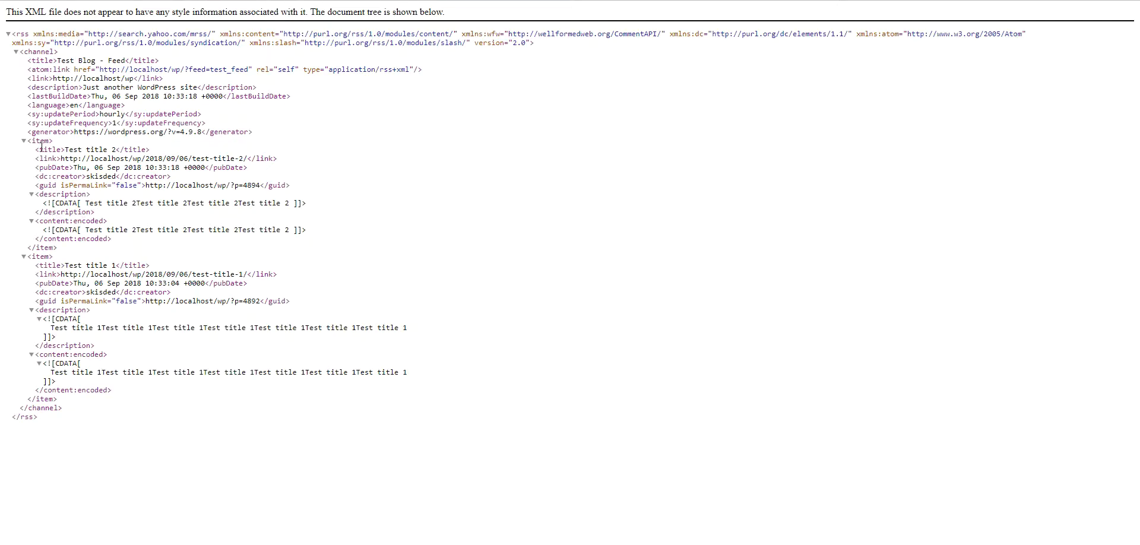
Examine the item titles in the XML generated for test_feed
drag(36, 141, 40, 142)
drag(65, 265, 115, 266)
drag(67, 152, 130, 150)
key(alt+Tab)
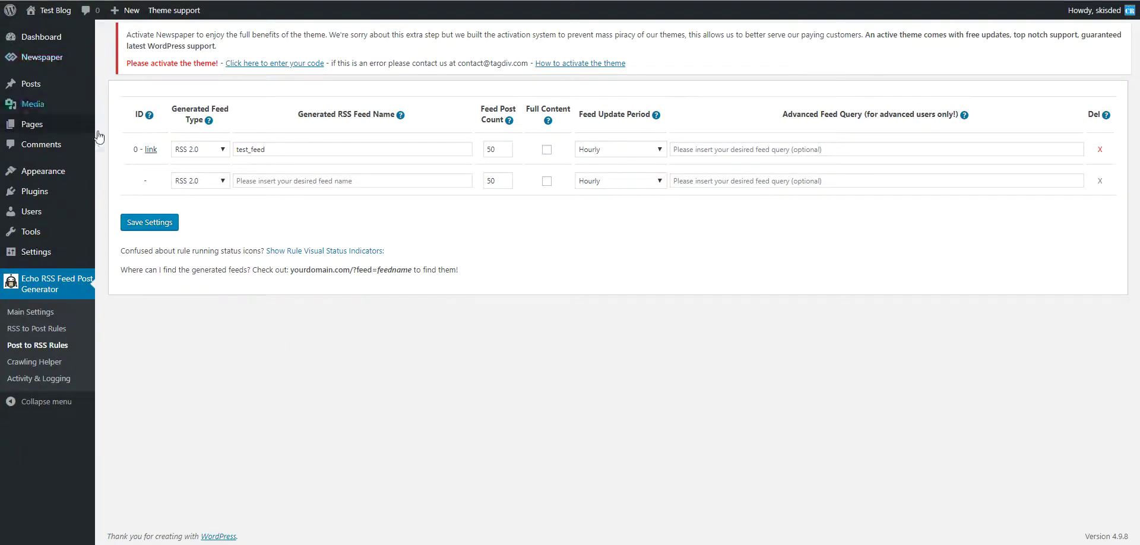
Check the categories assigned to the two test posts in the posts list, and return to the feed rules
right_click(41, 88)
key(Escape)
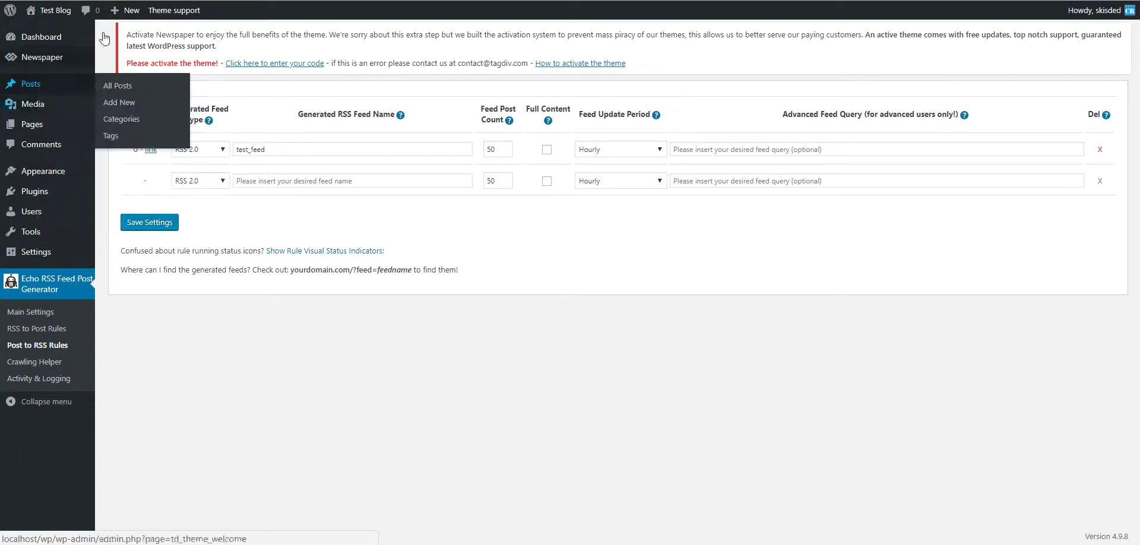
click(34, 84)
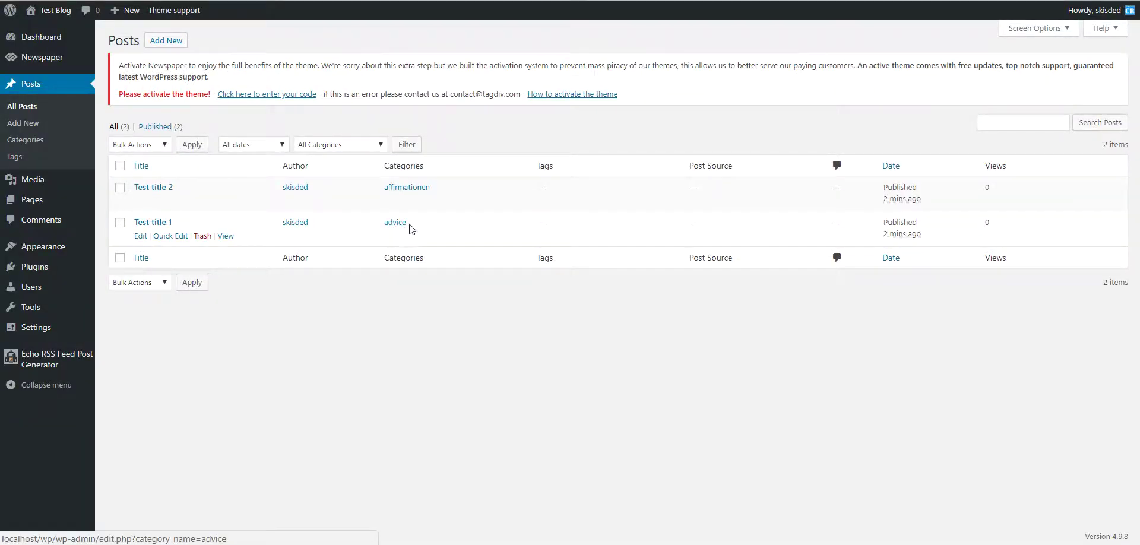
key(alt+Left)
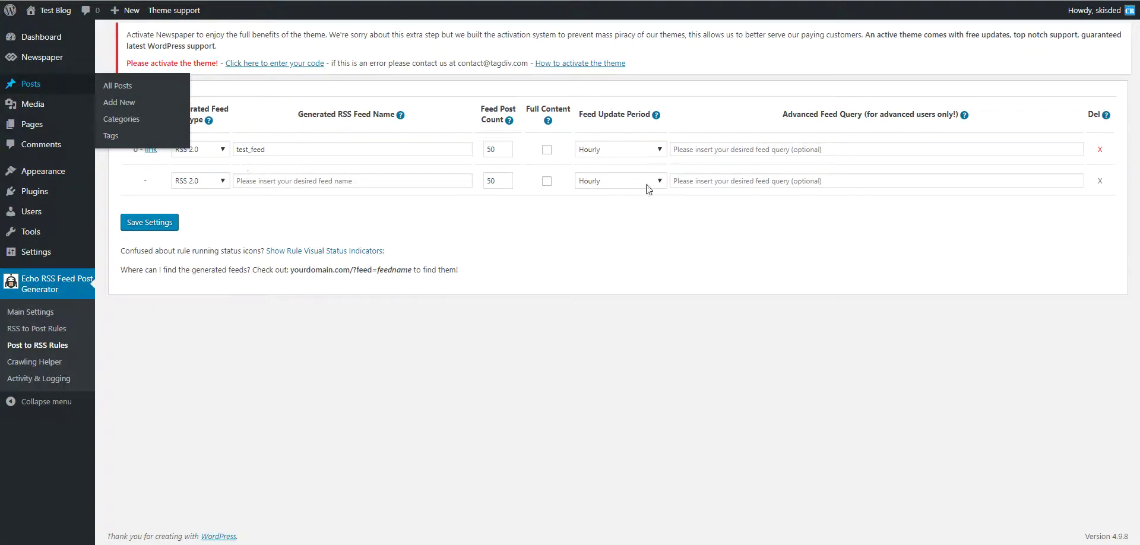
Set the advanced feed query of the test_feed rule to &category_name=advice
click(700, 149)
click(700, 165)
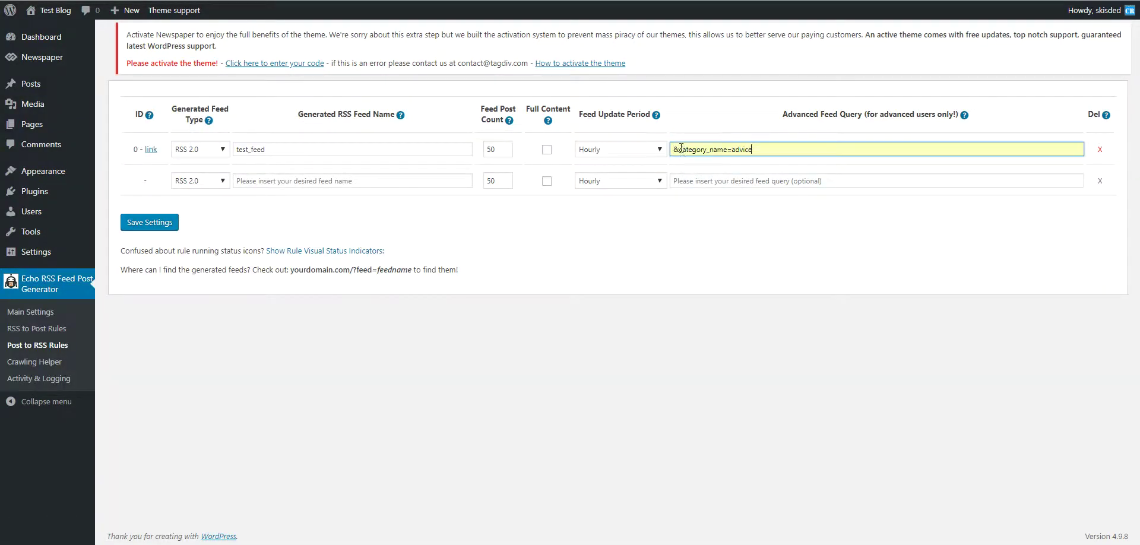
drag(675, 148, 752, 149)
click(740, 123)
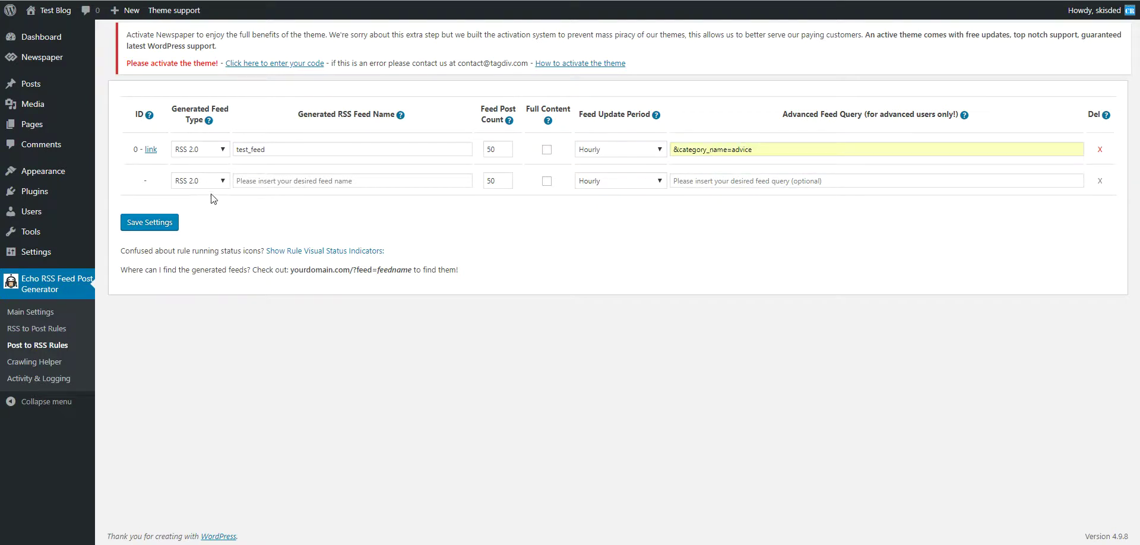
Copy the query &category_name=advice from the test_feed rule into the empty new rule
click(693, 151)
key(ctrl+a)
key(ctrl+c)
click(693, 181)
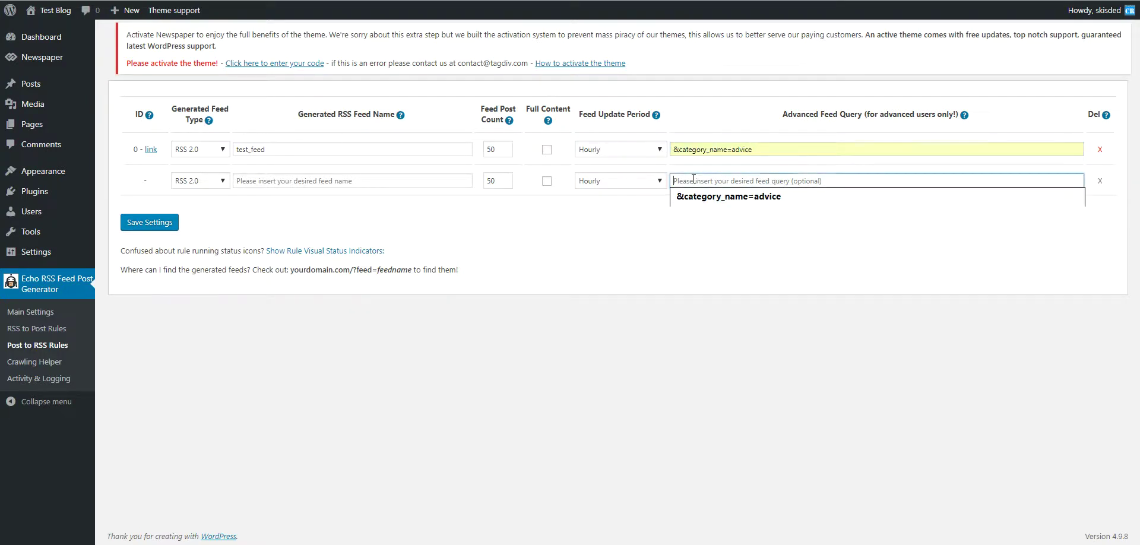
key(ctrl+v)
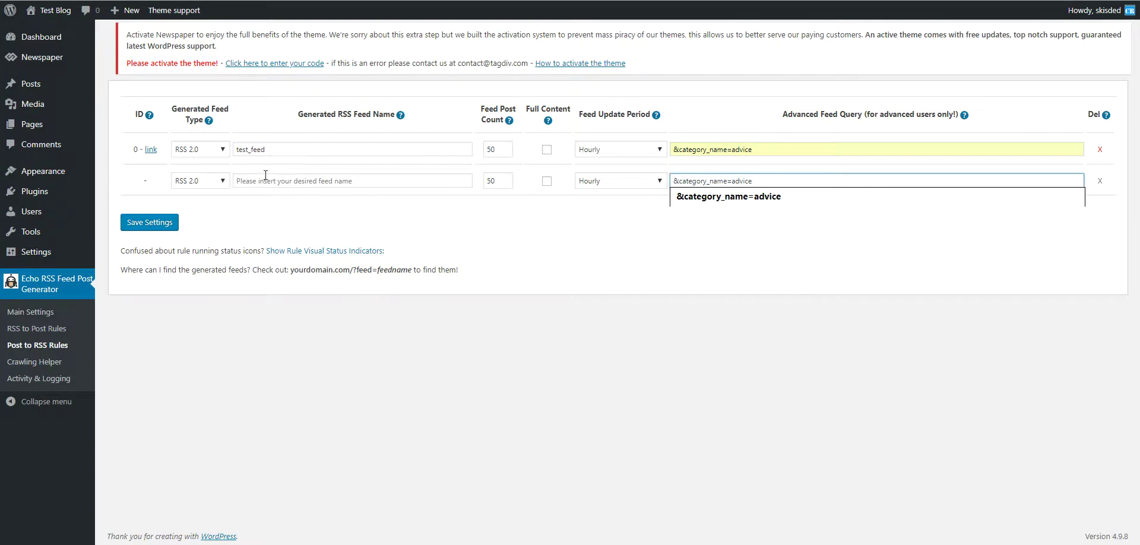
Name the new rule test_feed2, enable full content for it, and save the settings
click(256, 179)
text(test)
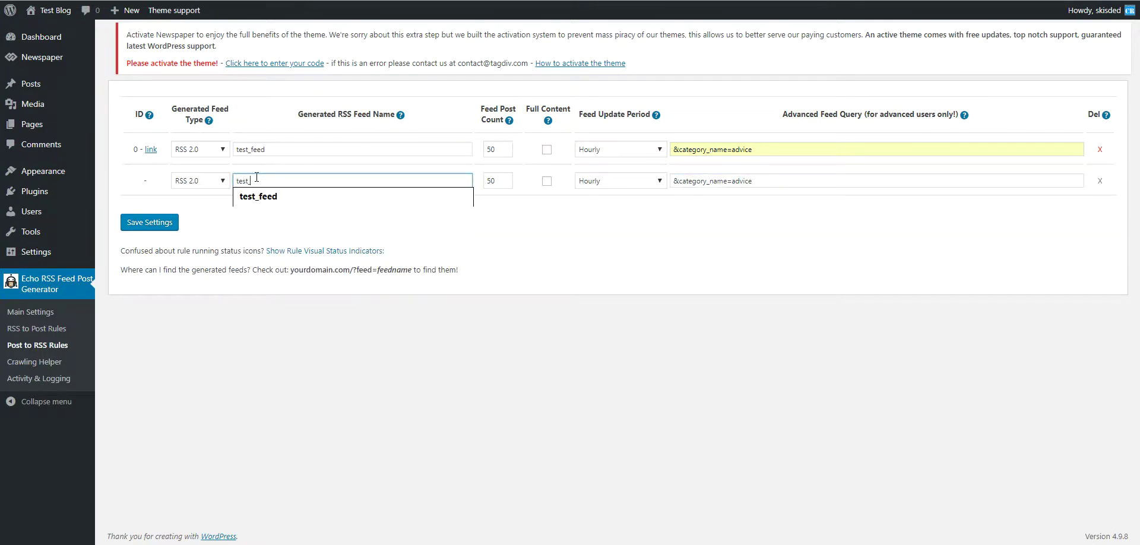
text(_feed2)
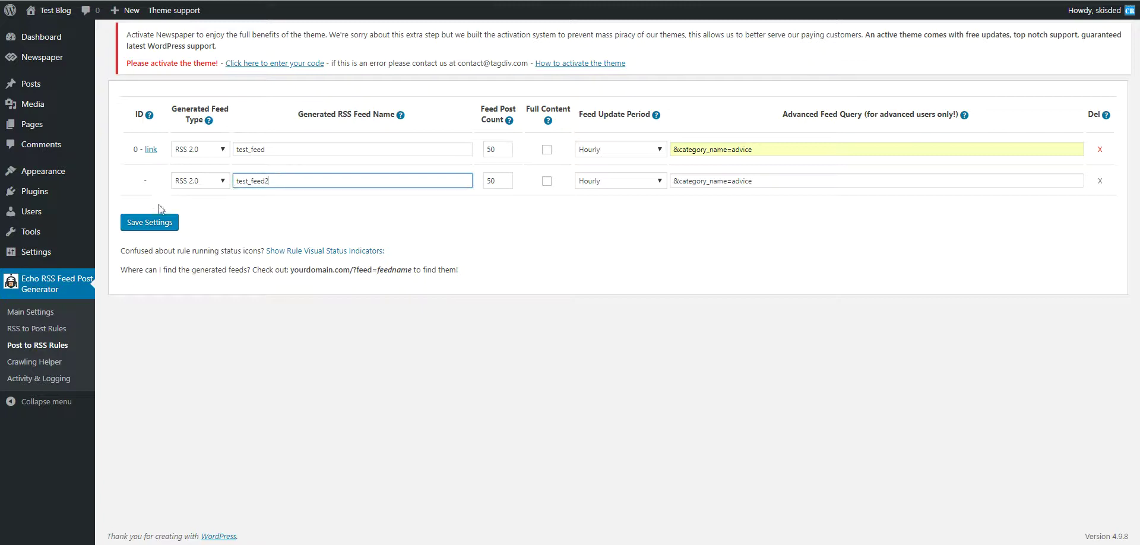
click(547, 181)
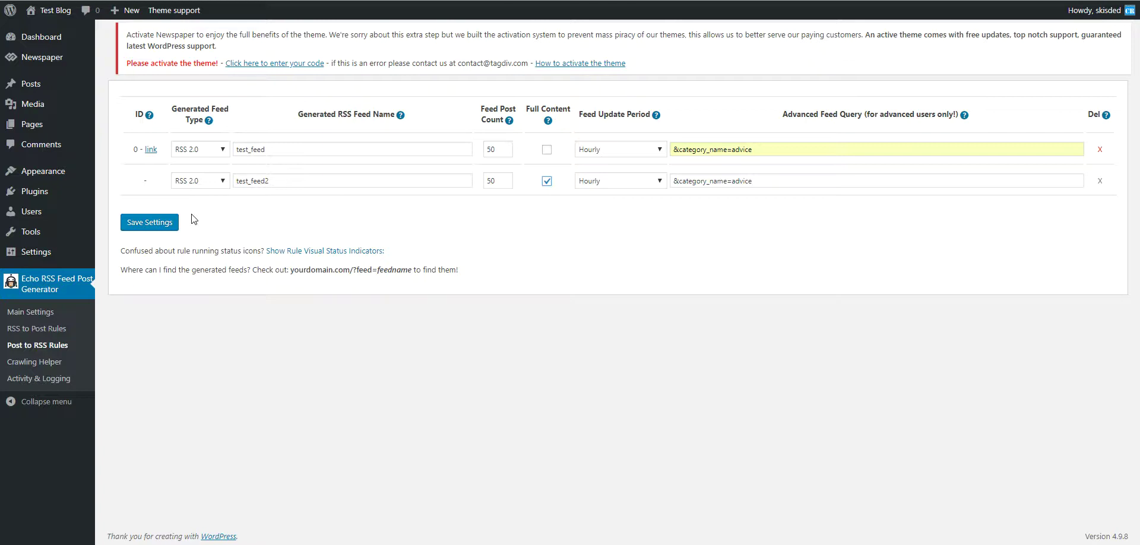
click(169, 222)
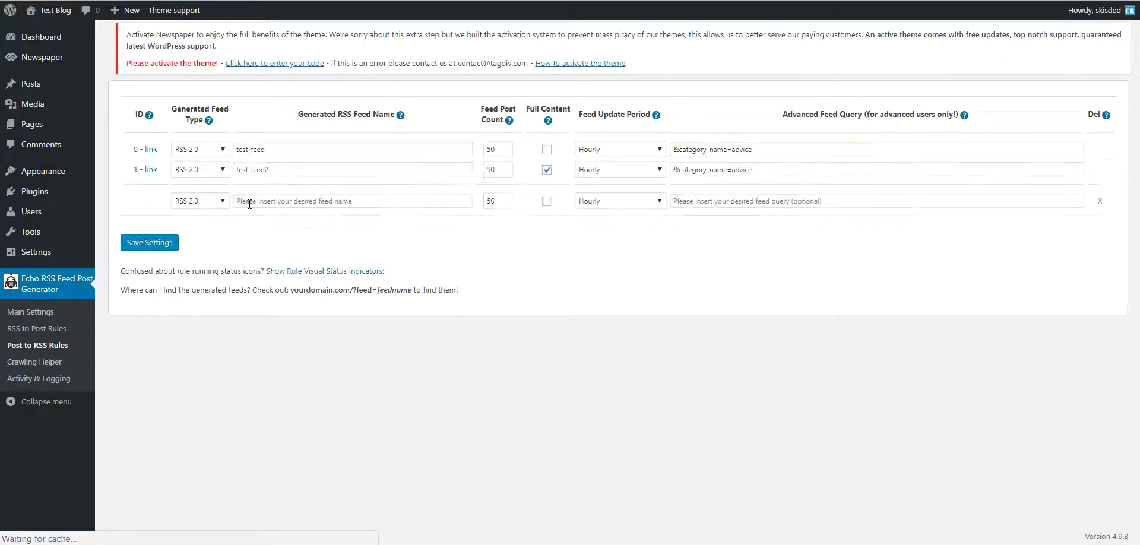
Open the feed generated for test_feed2, examine its item title and description, and return to the feed rules
click(151, 170)
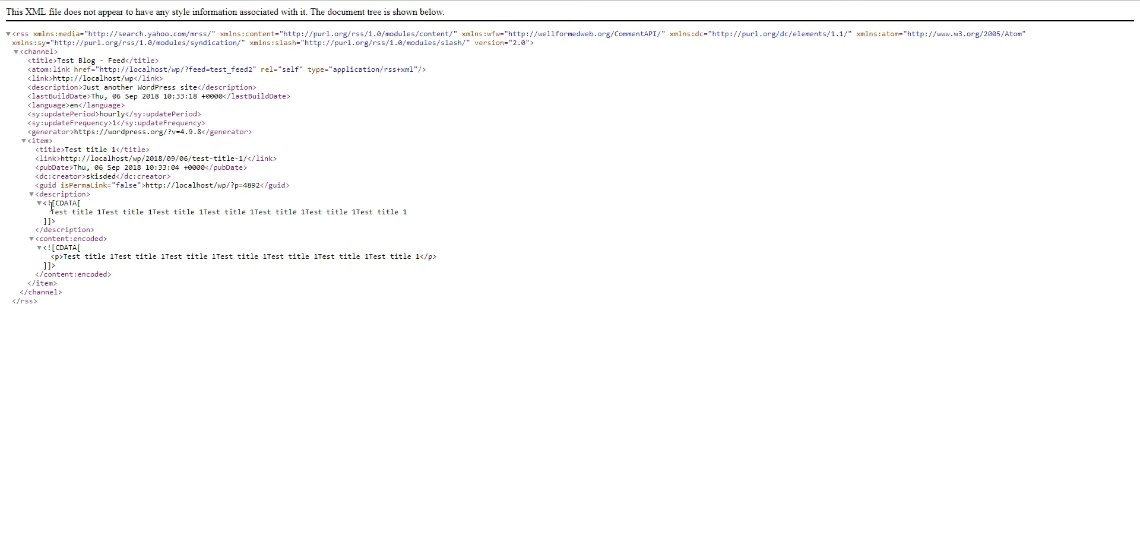
drag(51, 207, 450, 222)
click(261, 221)
double_click(63, 149)
click(82, 167)
drag(67, 150, 117, 150)
key(ctrl+w)
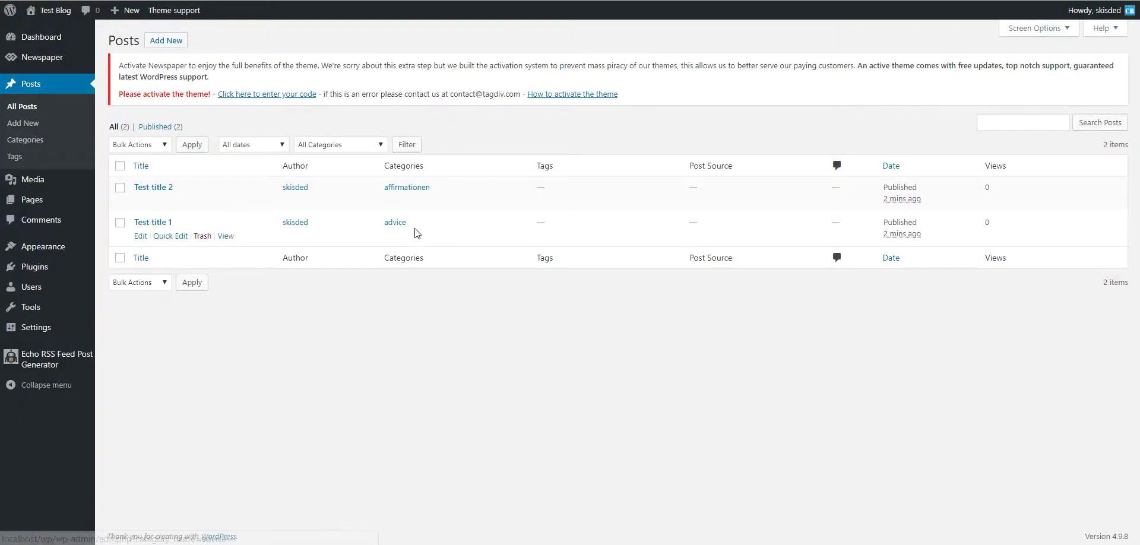
key(ctrl+Tab)
key(ctrl+Tab)
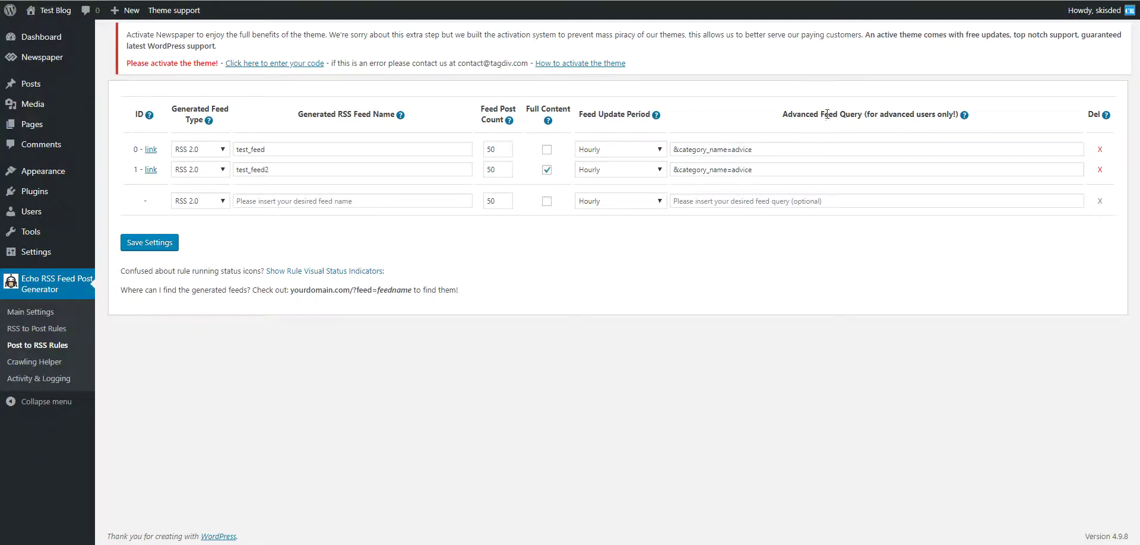
Open the WP_Query reference linked from the advanced feed query help and find the category parameter examples
mouse_move(964, 115)
click(1030, 173)
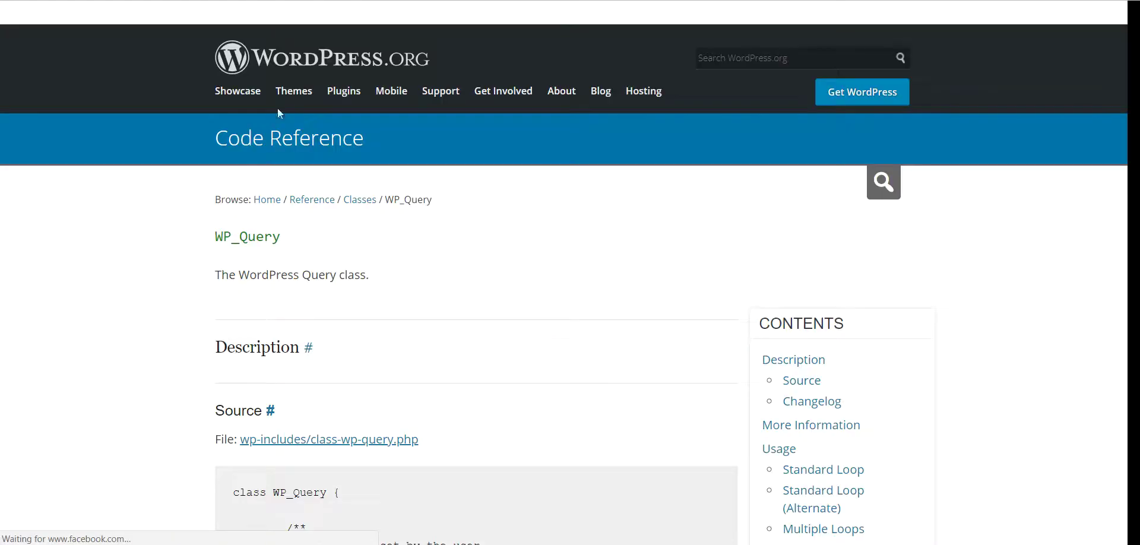
scroll(194, 271, down, 12)
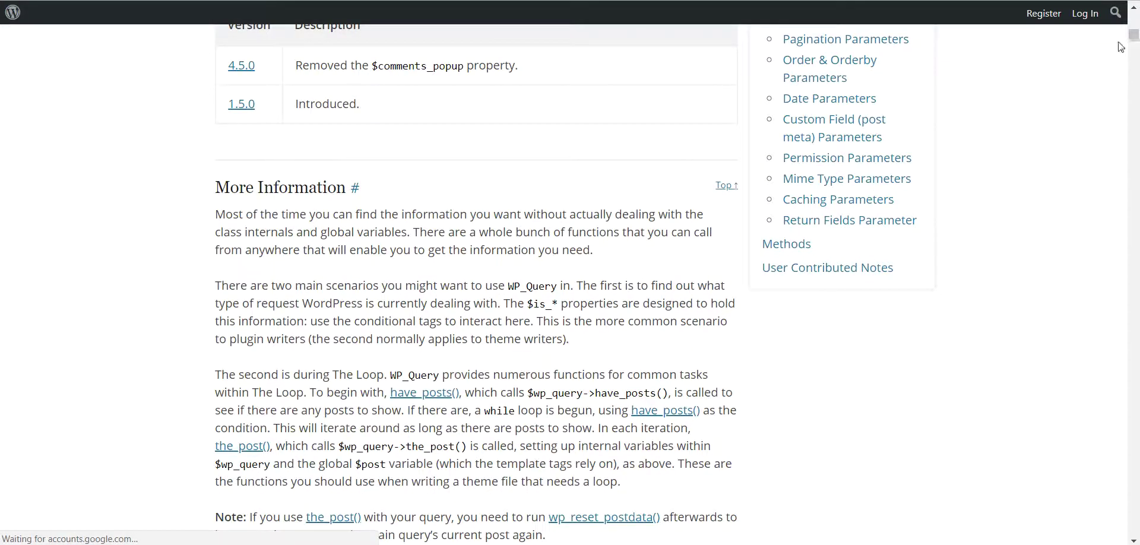
drag(1134, 37, 1135, 73)
scroll(1135, 77, down, 20)
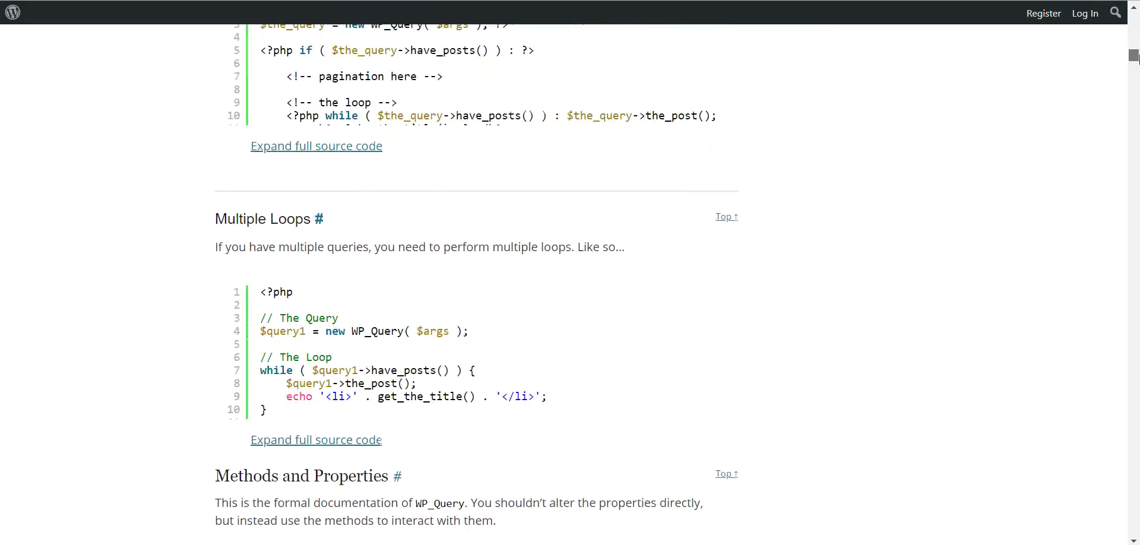
drag(1136, 64, 1136, 114)
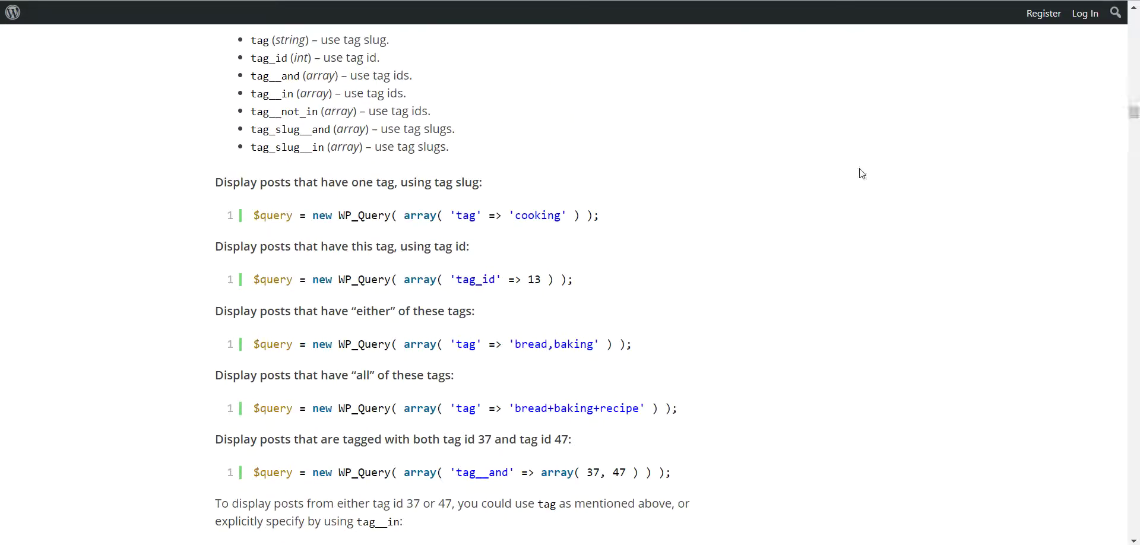
scroll(483, 384, up, 11)
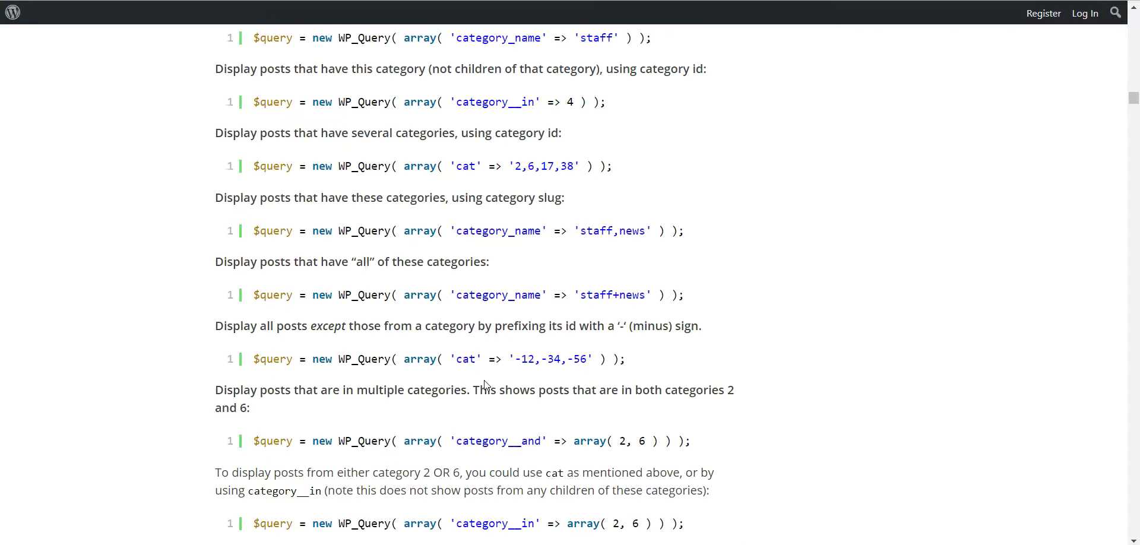
triple_click(493, 230)
scroll(481, 254, up, 4)
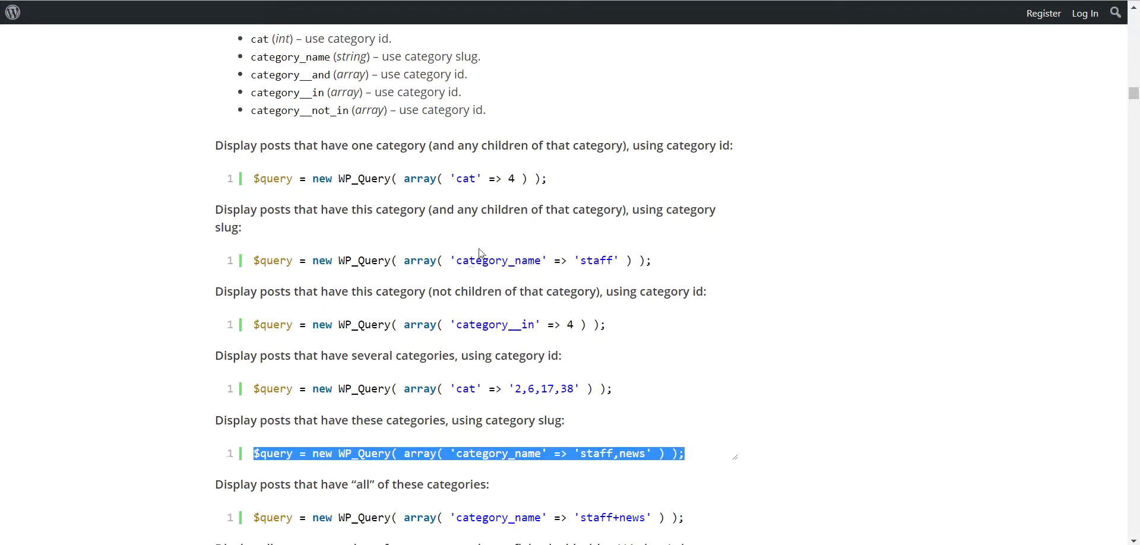
Compare the category_name => 'staff' example in the WP_Query reference with the advanced feed query of the test_feed rule
drag(456, 260, 542, 260)
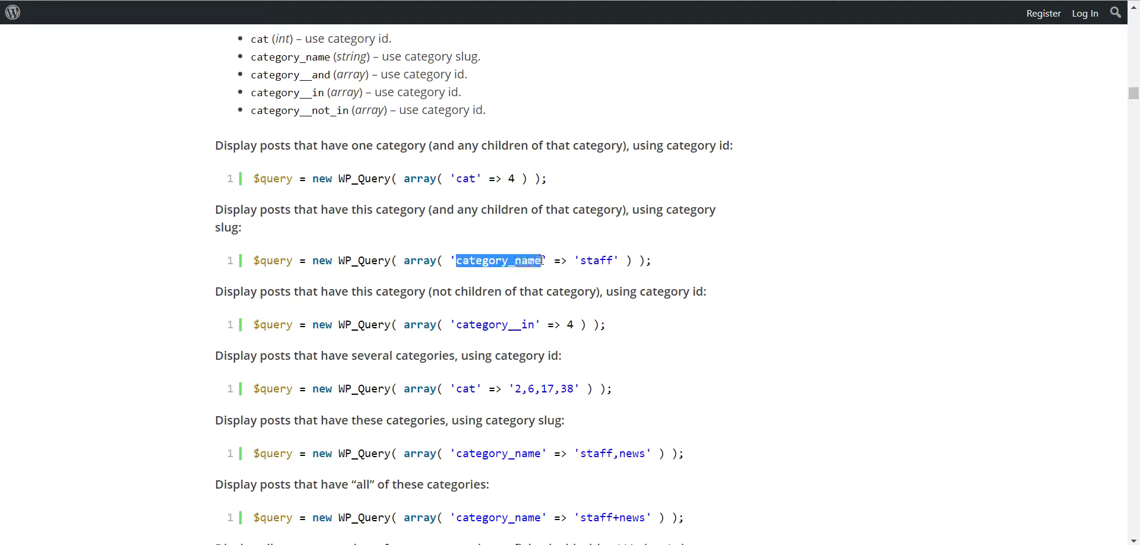
scroll(480, 314, down, 1)
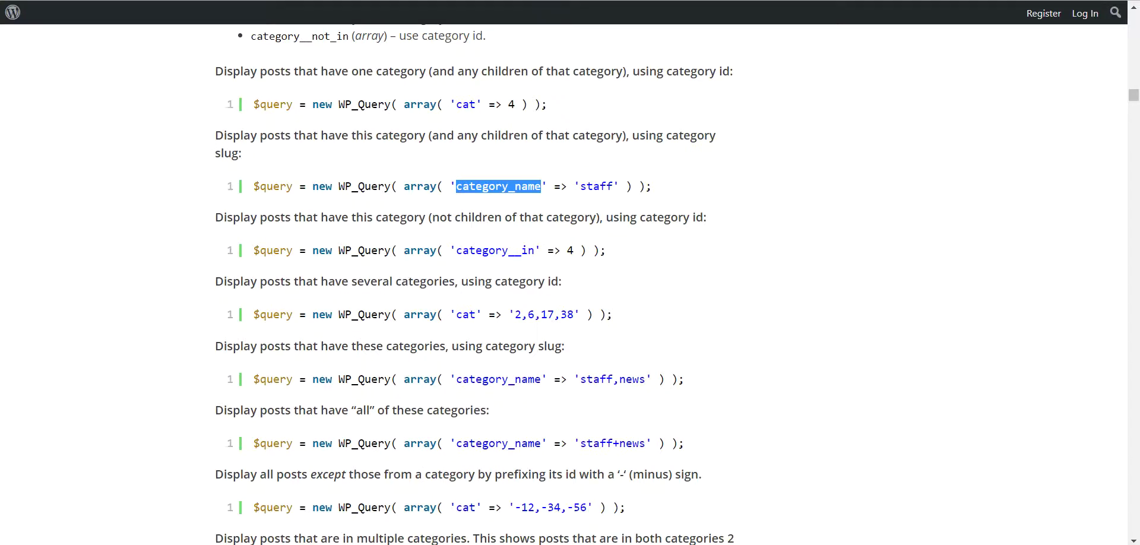
key(ctrl+Tab)
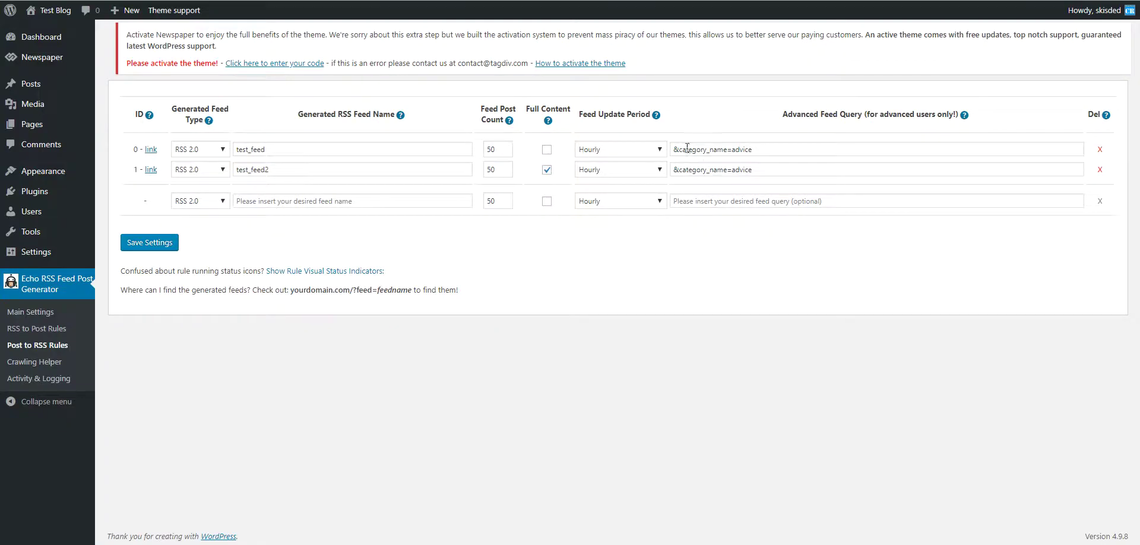
drag(679, 150, 727, 150)
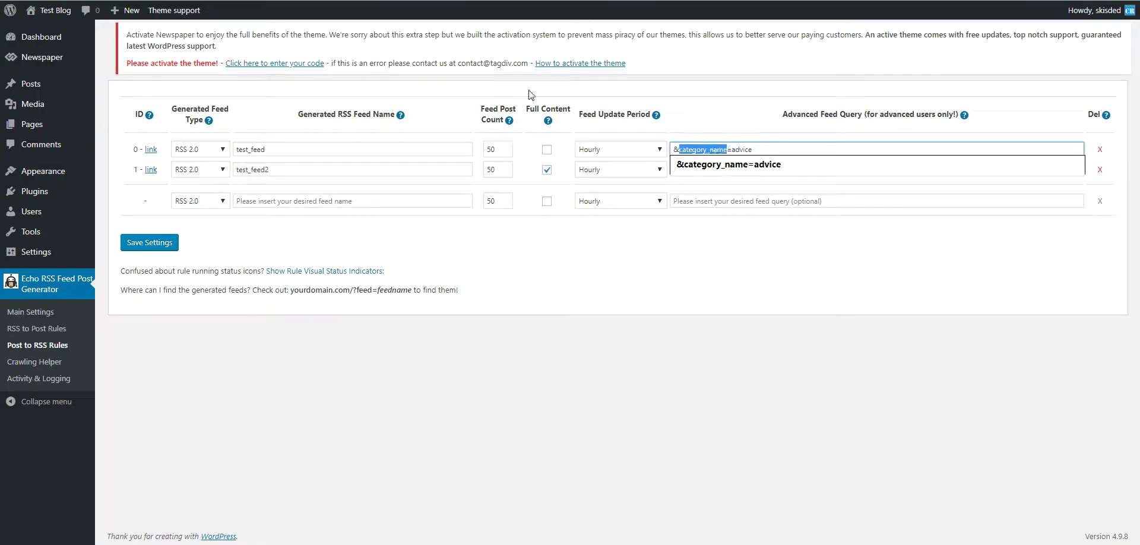
key(ctrl+Tab)
drag(457, 186, 611, 187)
key(ctrl+Tab)
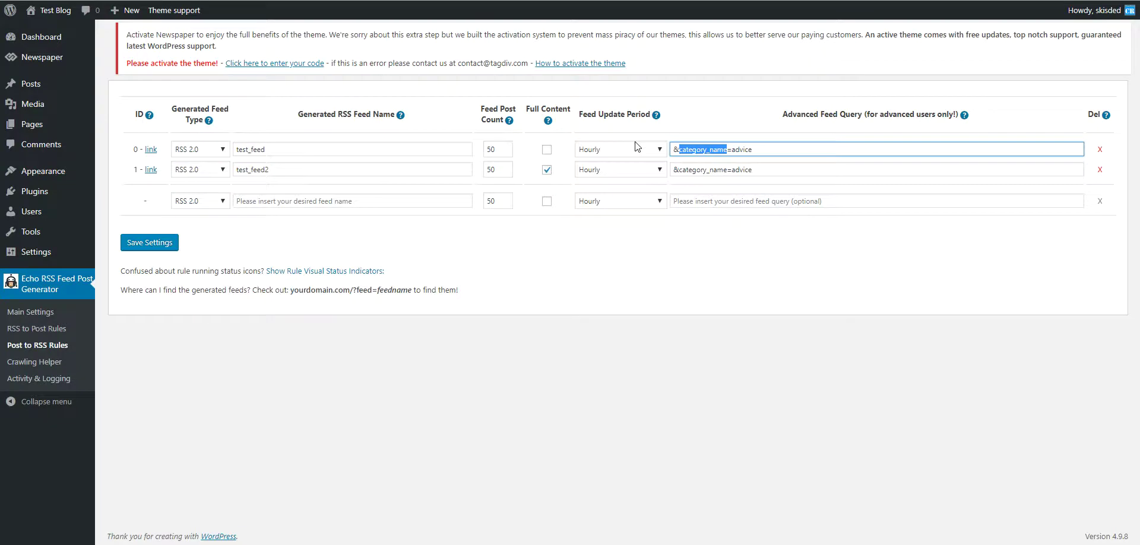
double_click(726, 150)
click(730, 150)
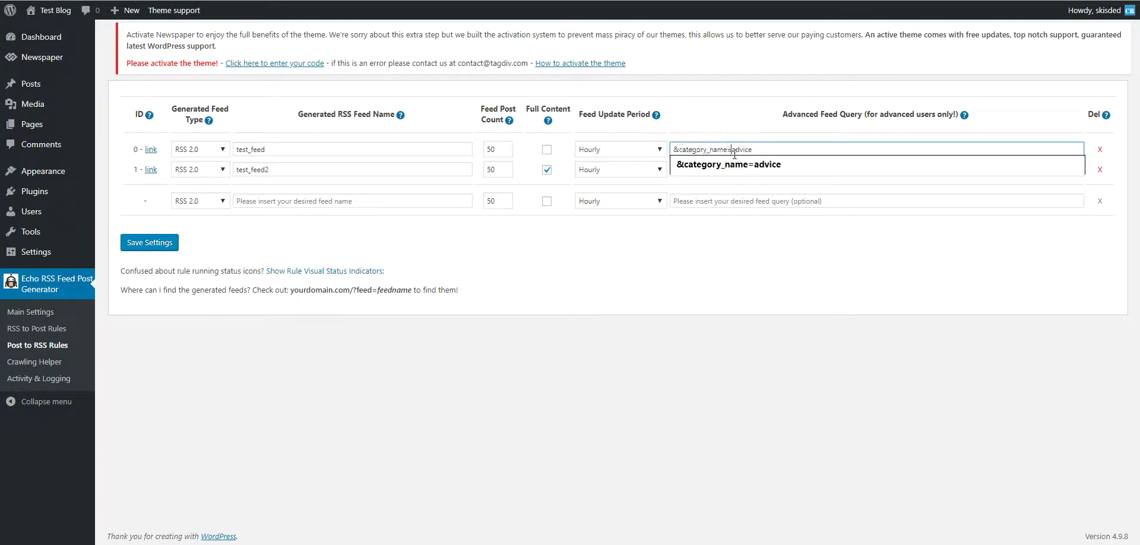
Examine the multiple-category, exclusion and author query examples in the WP_Query reference, and return to the feed rules
key(ctrl+Tab)
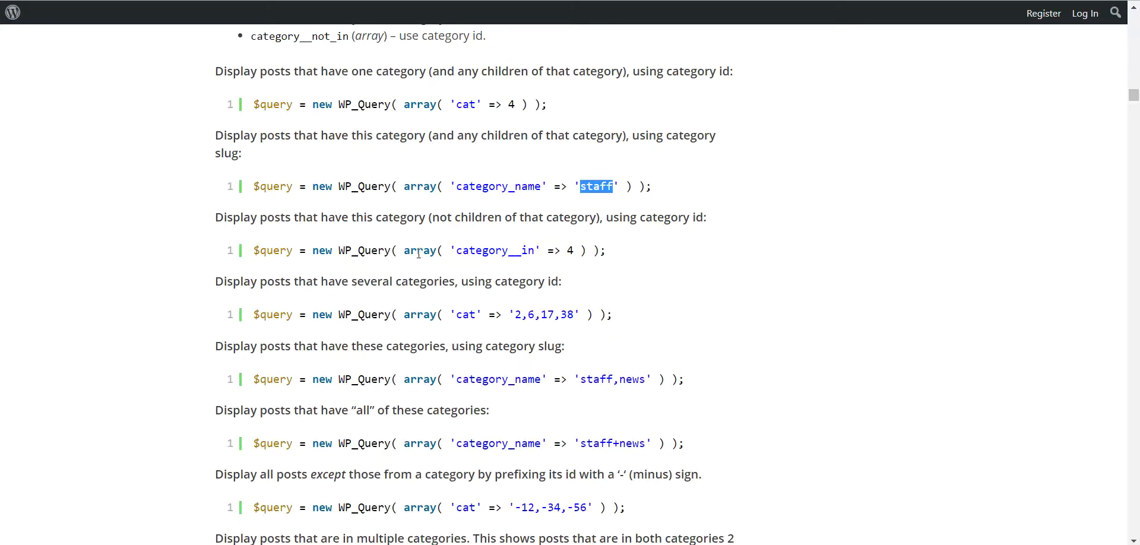
scroll(416, 264, down, 3)
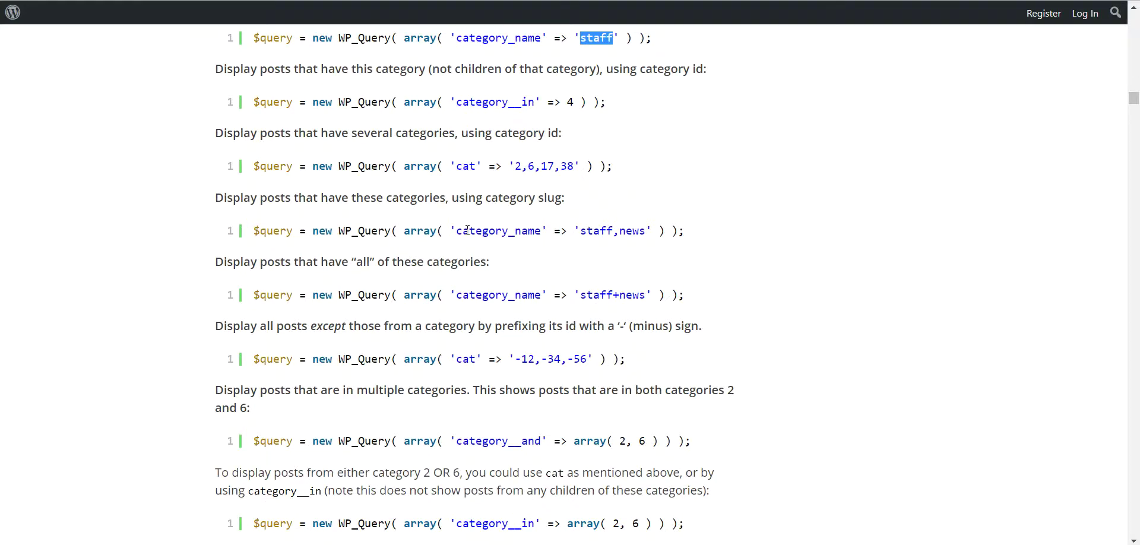
scroll(467, 229, down, 3)
scroll(582, 161, up, 1)
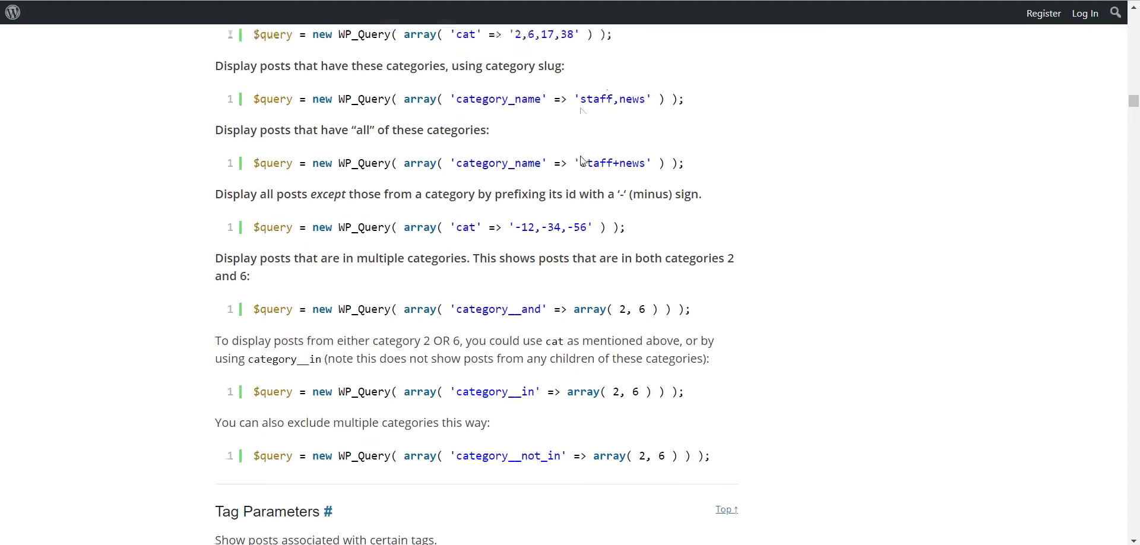
scroll(583, 160, up, 2)
drag(613, 156, 619, 157)
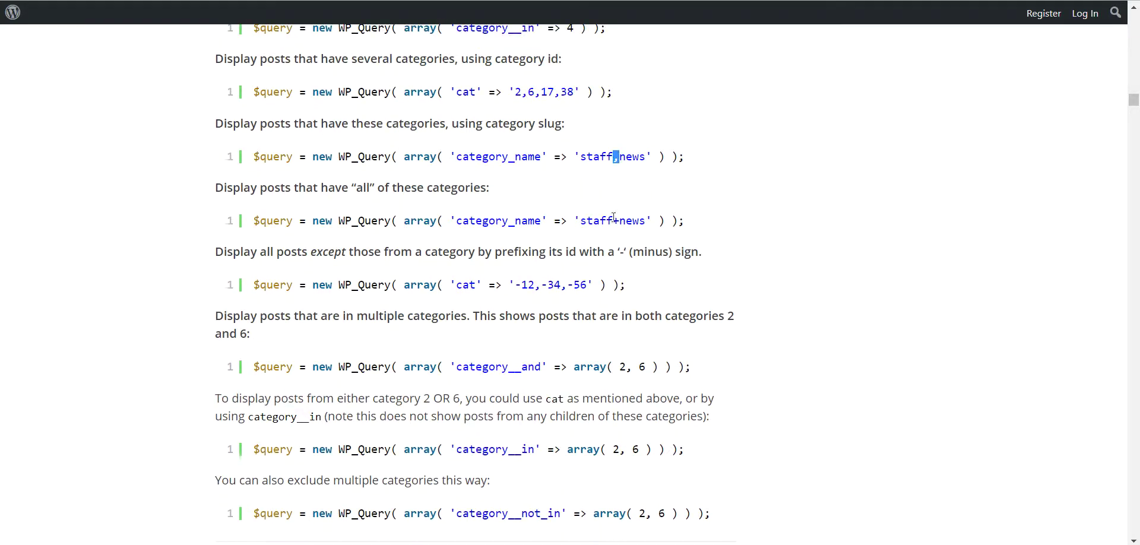
scroll(613, 217, down, 3)
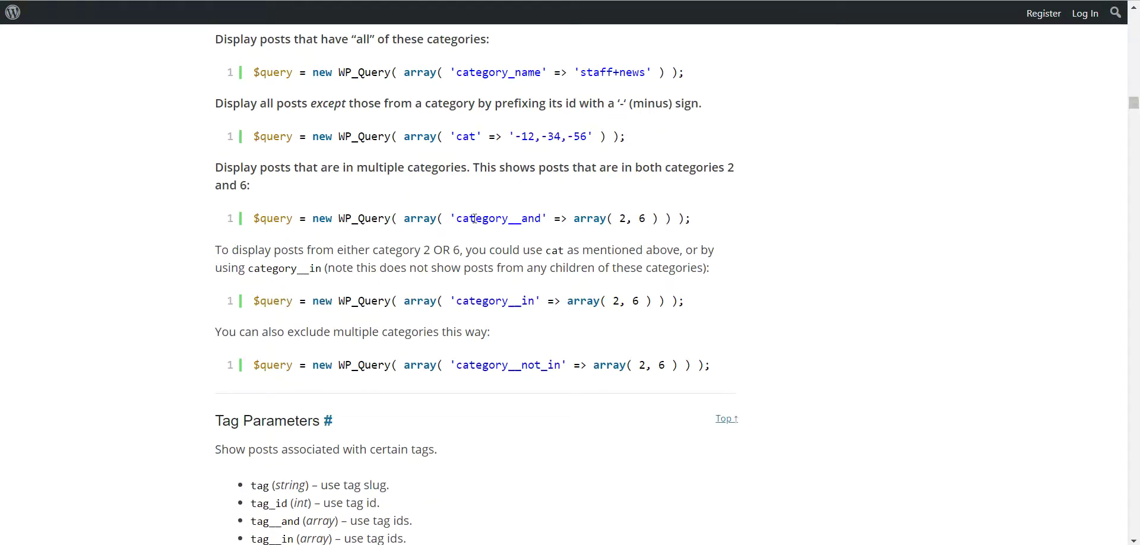
scroll(475, 225, down, 3)
scroll(476, 250, up, 16)
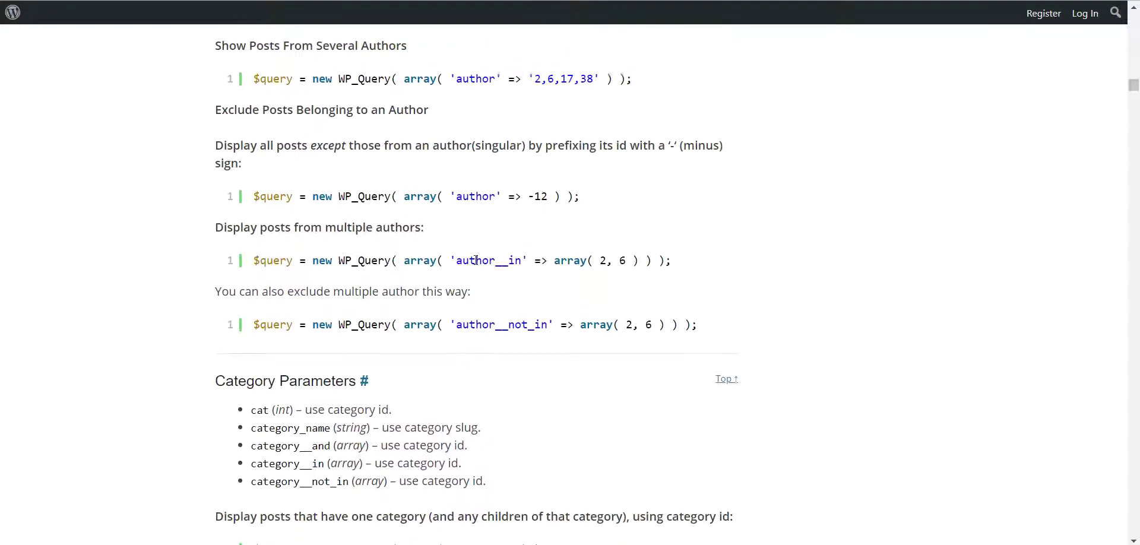
scroll(476, 250, up, 13)
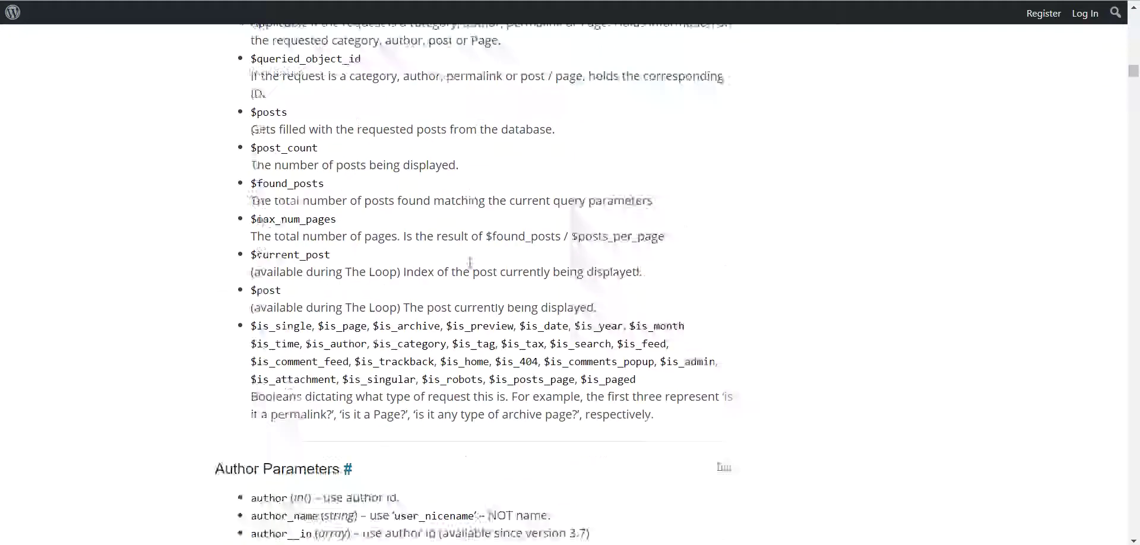
scroll(469, 261, up, 3)
drag(1133, 61, 1118, 235)
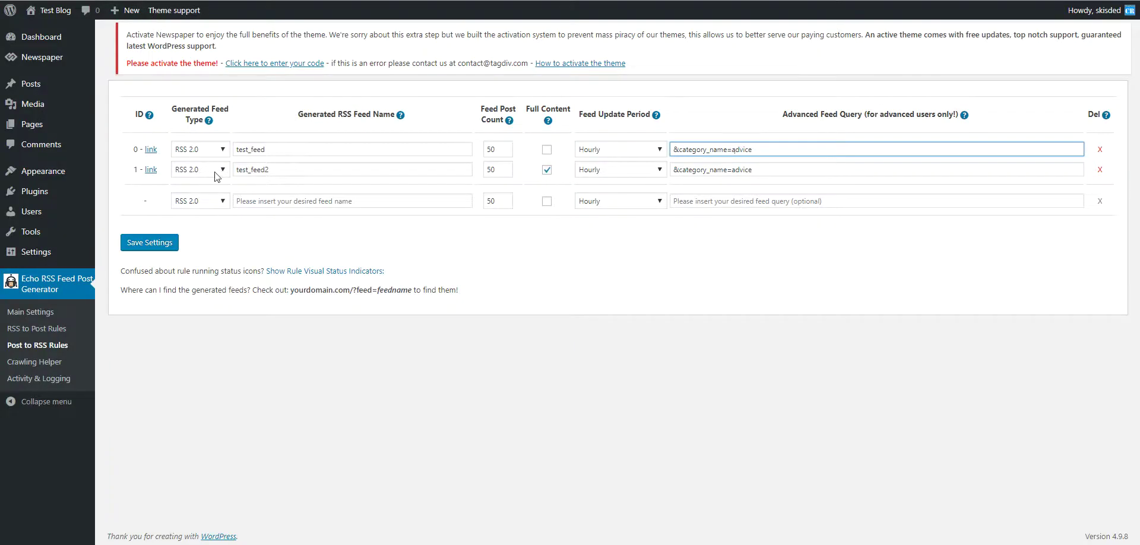
Set the empty new rule's feed type to Atom 1.0, name it atom, and save the settings
click(197, 170)
click(196, 201)
click(196, 202)
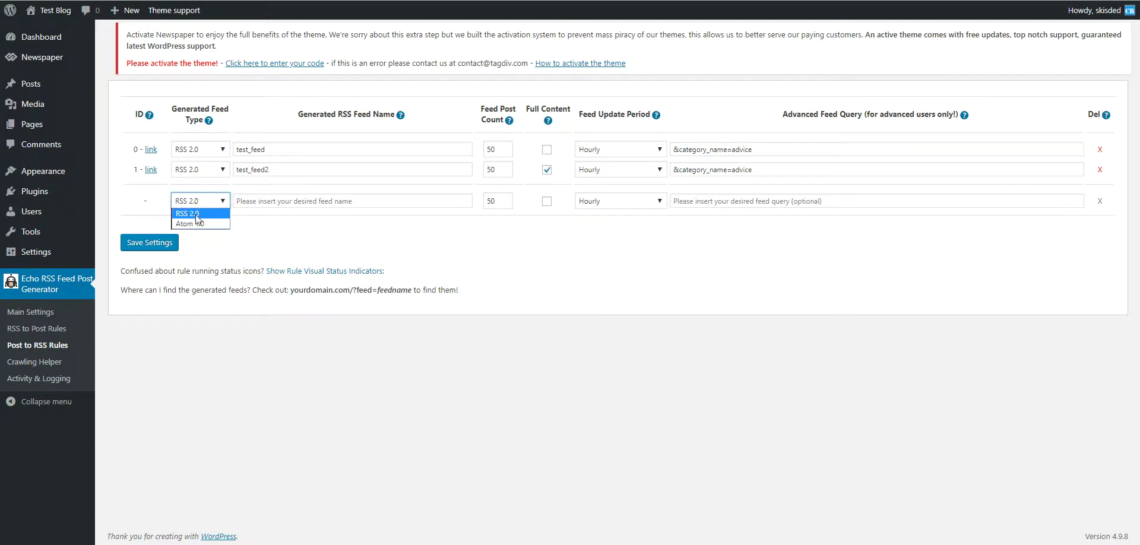
click(208, 253)
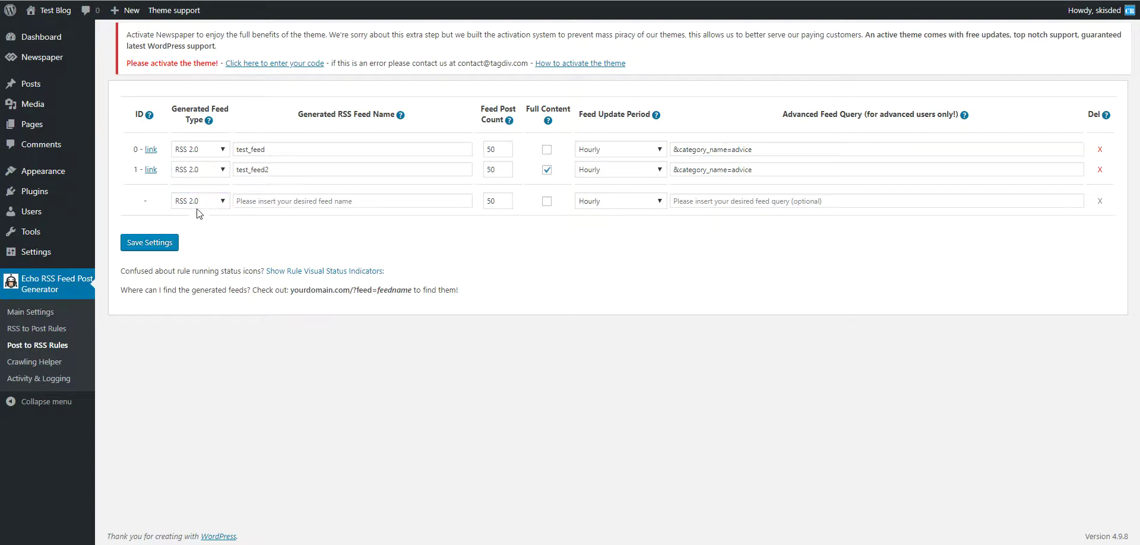
click(200, 225)
click(254, 202)
text(atom)
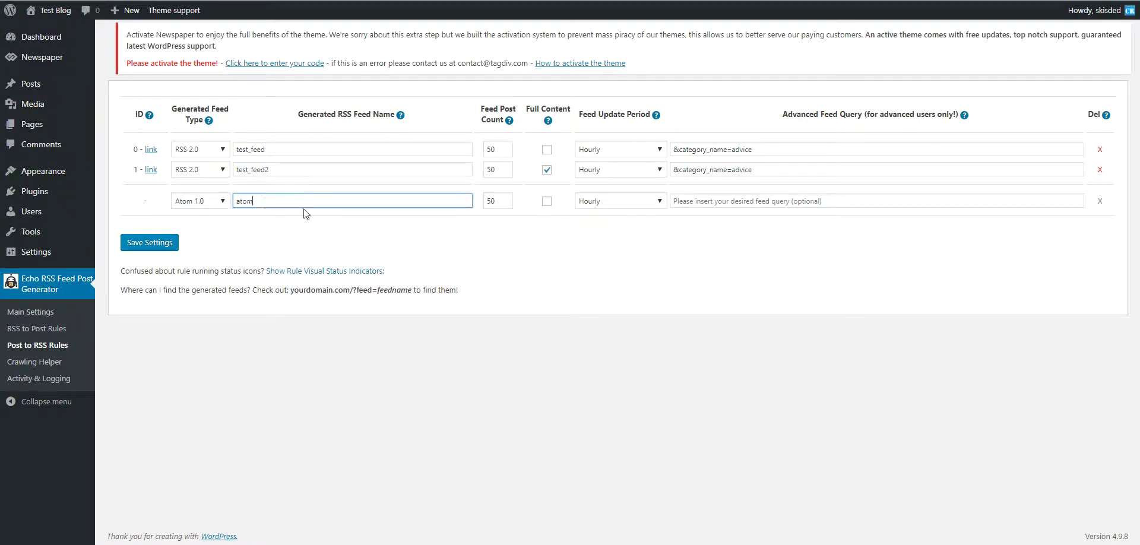
click(135, 243)
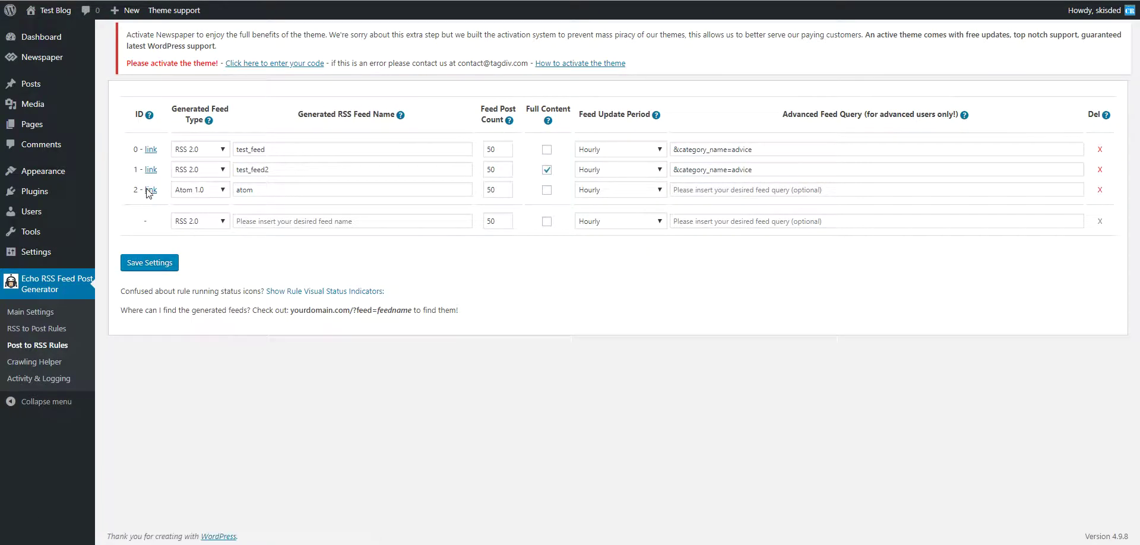
Open the feed generated for the atom rule, examine its entries, and return to the feed rules
click(150, 191)
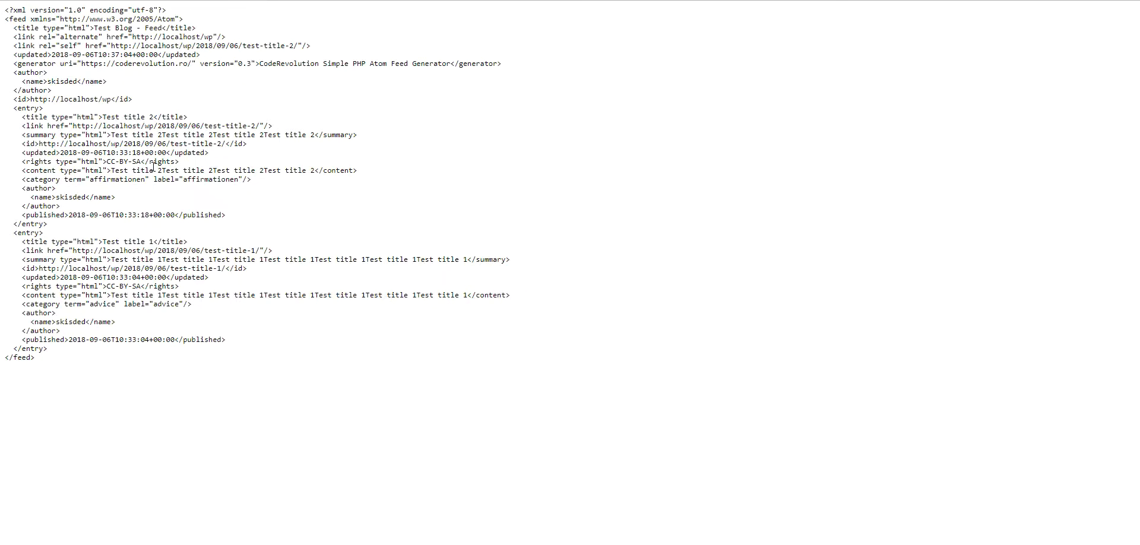
key(alt+Left)
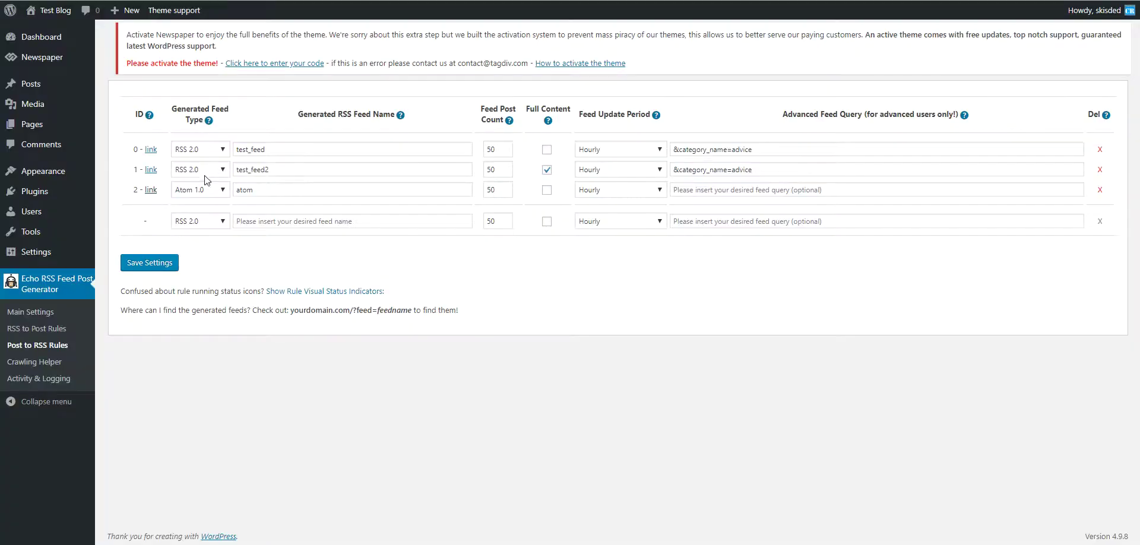